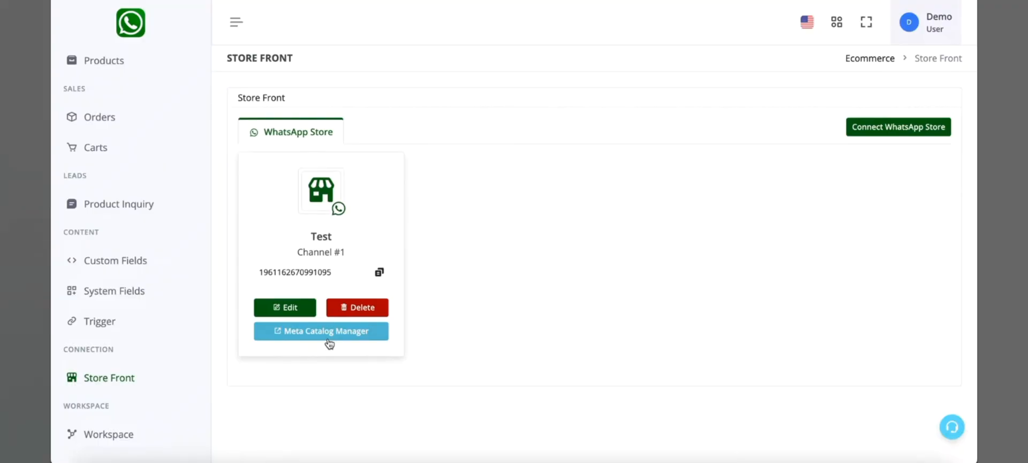
- Open the store's Meta Catalog Manager, go to catalogue items and start adding items using the Data feed option
{"action": "left_click", "coordinate": [329, 343]}
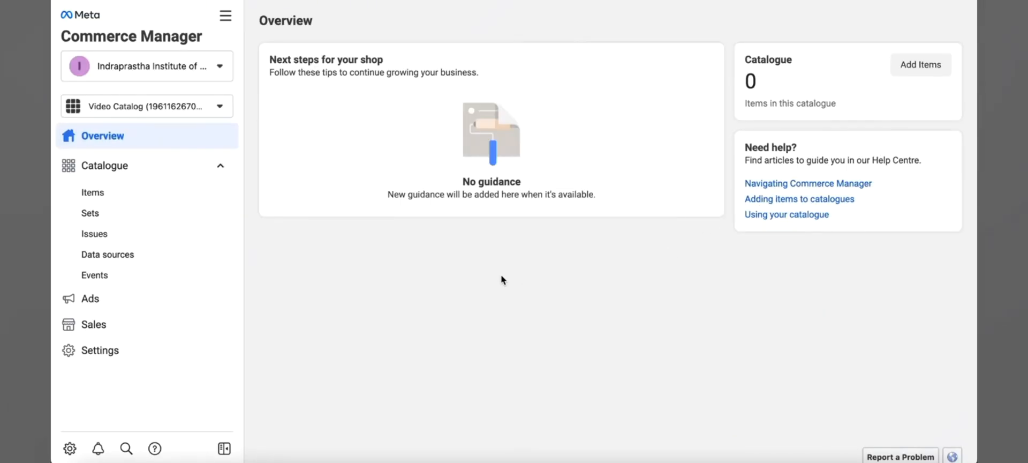
{"action": "left_click", "coordinate": [185, 194]}
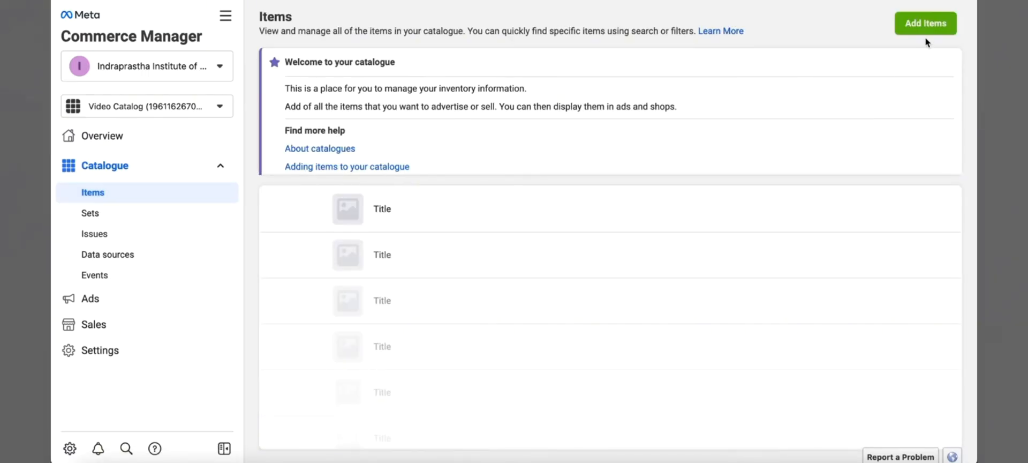
{"action": "left_click", "coordinate": [934, 24]}
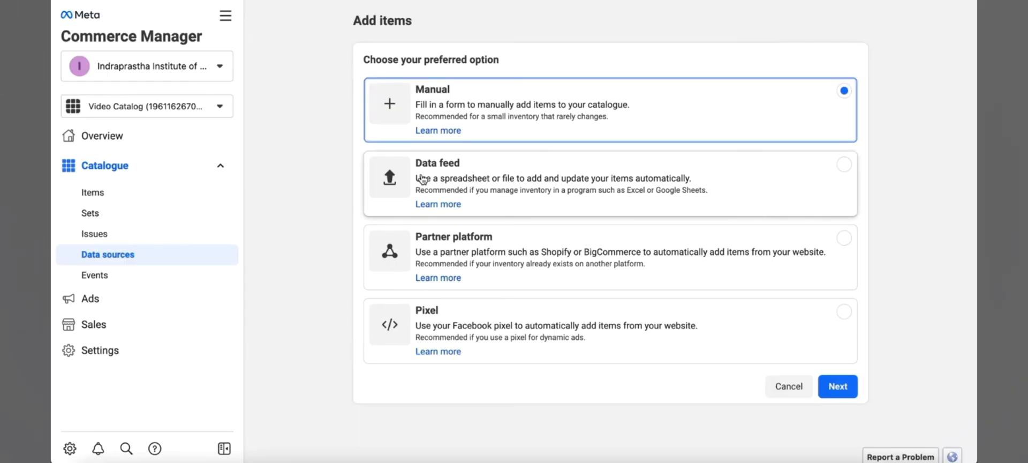
{"action": "left_click", "coordinate": [478, 178]}
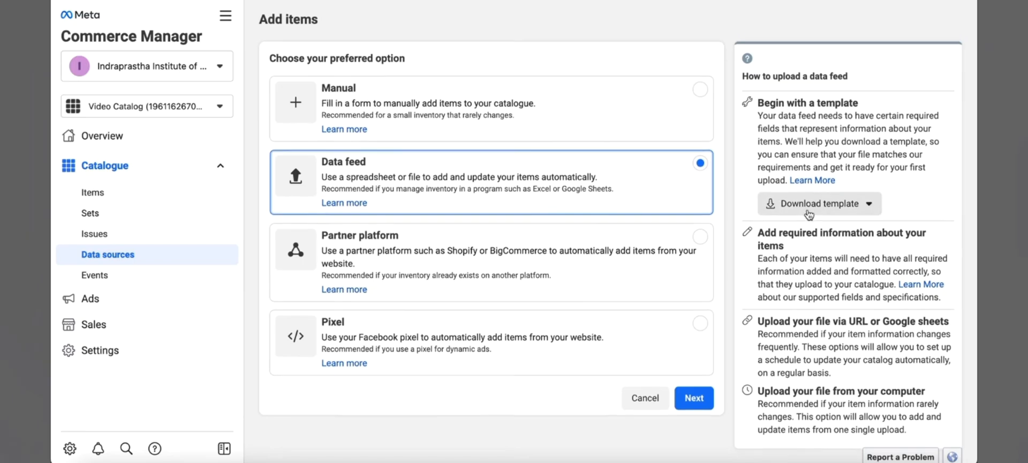
- Download a custom .xlsx data-feed template for the Clothing category and save it to Downloads
{"action": "left_click", "coordinate": [815, 208]}
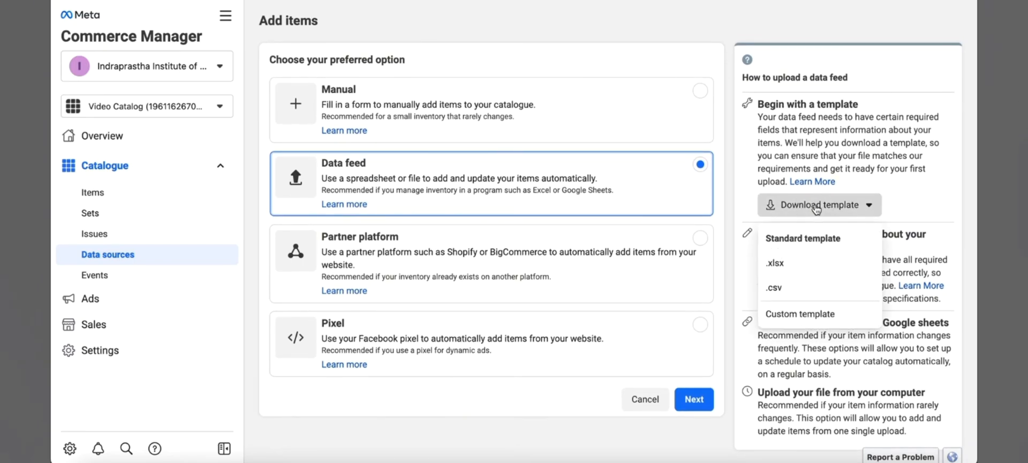
{"action": "left_click", "coordinate": [804, 316]}
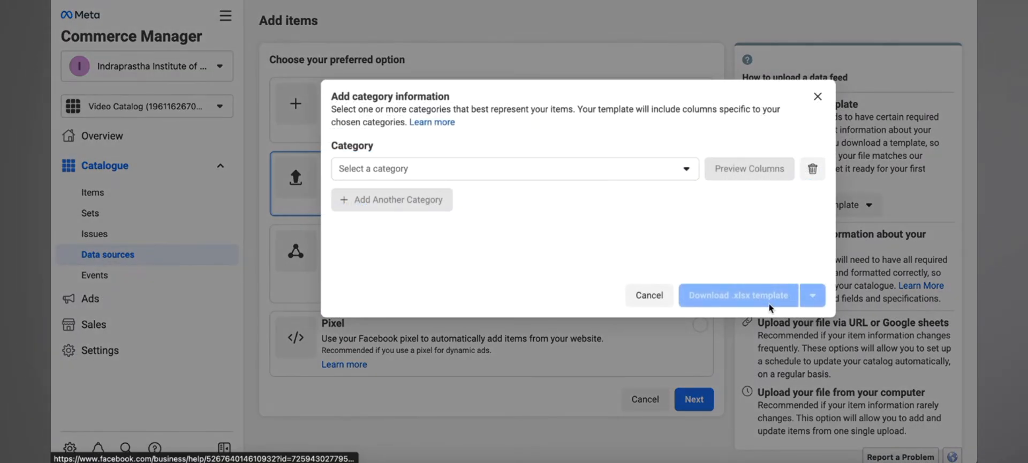
{"action": "left_click", "coordinate": [616, 170]}
{"action": "scroll", "coordinate": [583, 267], "scroll_direction": "down", "scroll_amount": 10}
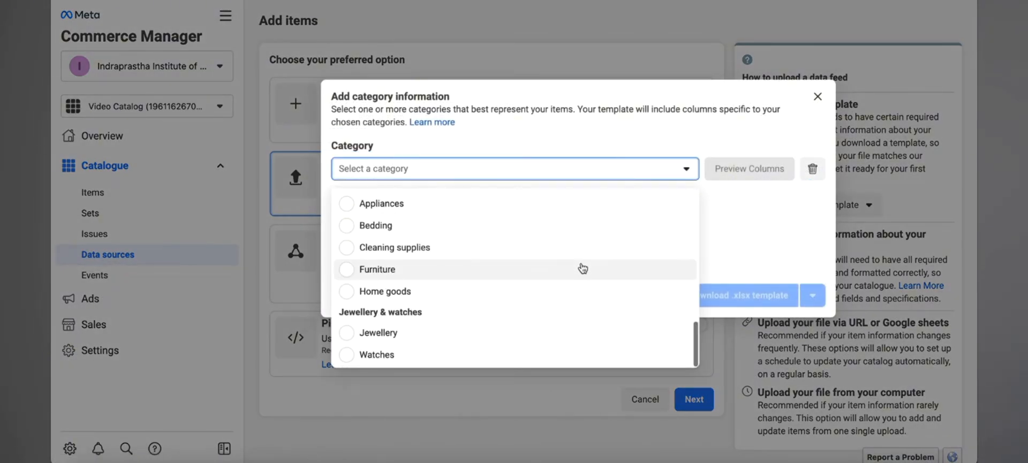
{"action": "scroll", "coordinate": [583, 268], "scroll_direction": "up", "scroll_amount": 10}
{"action": "scroll", "coordinate": [583, 268], "scroll_direction": "down", "scroll_amount": 10}
{"action": "scroll", "coordinate": [500, 251], "scroll_direction": "up", "scroll_amount": 10}
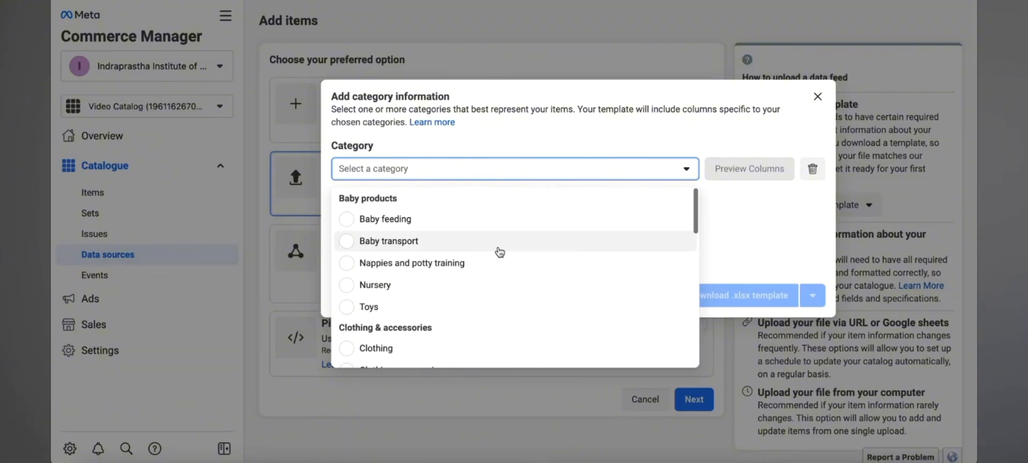
{"action": "scroll", "coordinate": [500, 252], "scroll_direction": "down", "scroll_amount": 3}
{"action": "left_click", "coordinate": [485, 245]}
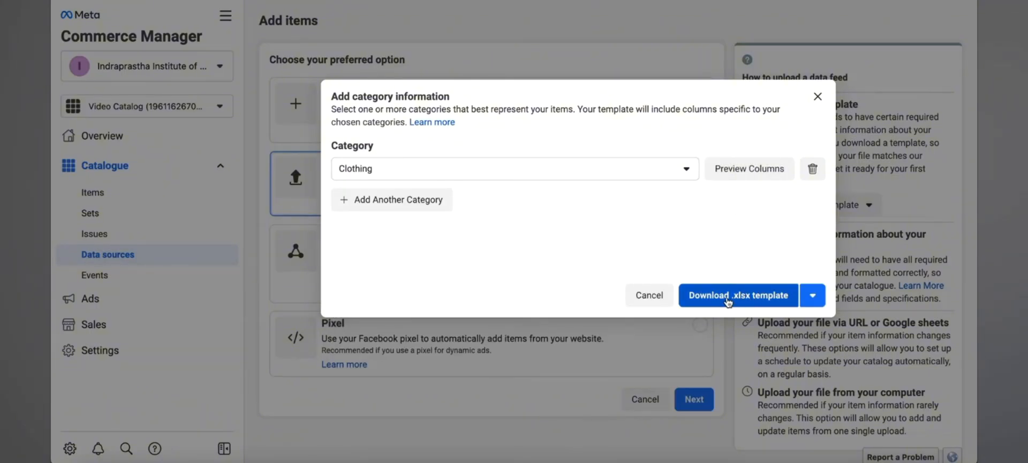
{"action": "left_click", "coordinate": [769, 300]}
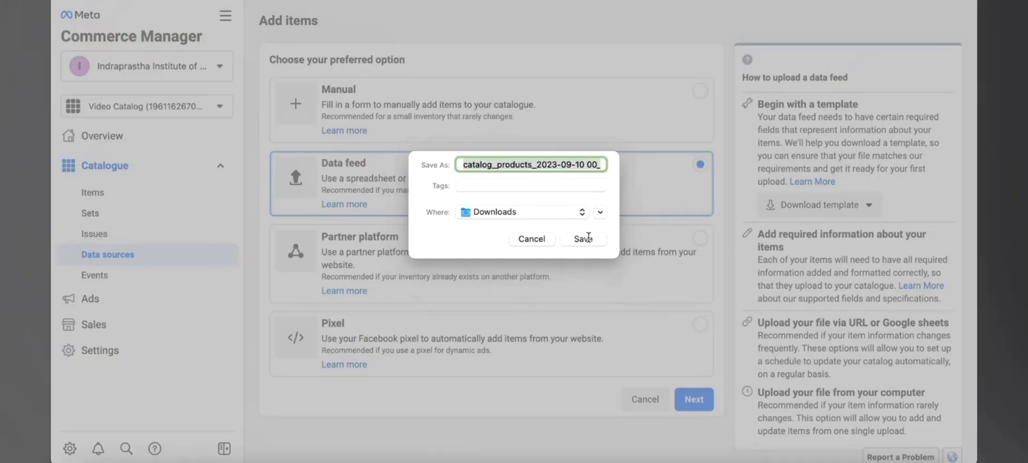
{"action": "left_click", "coordinate": [583, 238]}
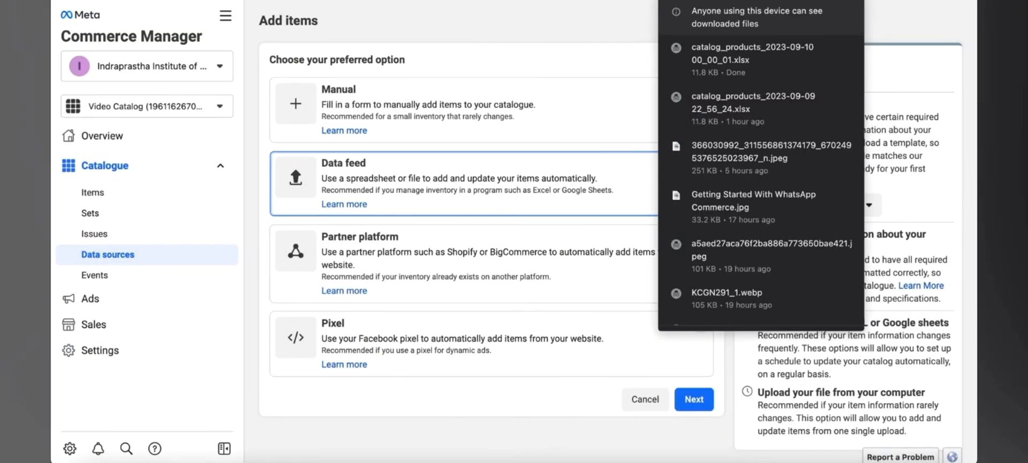
- Open a new blank Google Sheets spreadsheet in a new browser tab
{"action": "key", "text": "super+t"}
{"action": "type", "text": "sheet"}
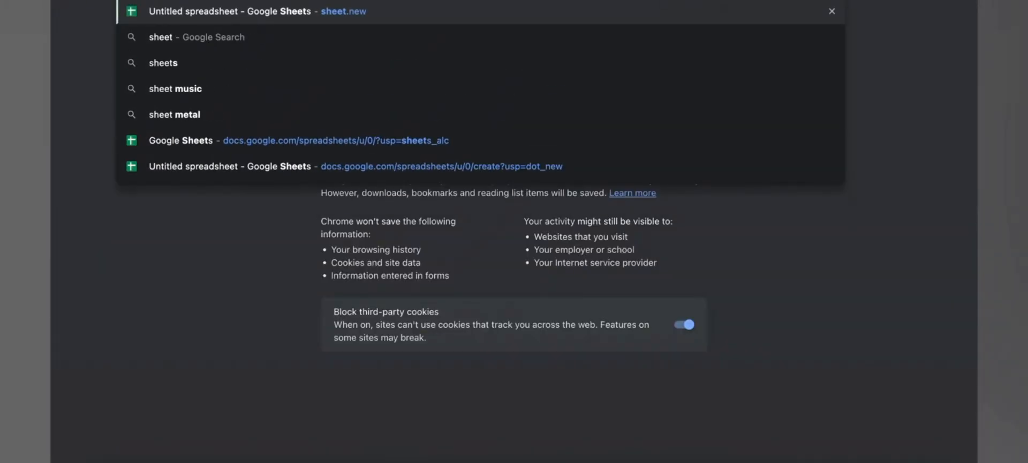
{"action": "key", "text": "Return"}
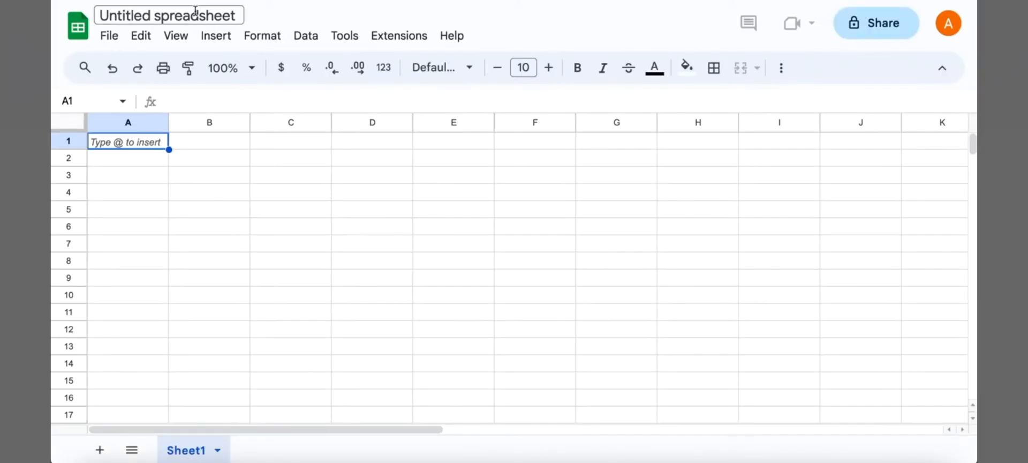
- Rename the spreadsheet to demo products
{"action": "left_click", "coordinate": [196, 11]}
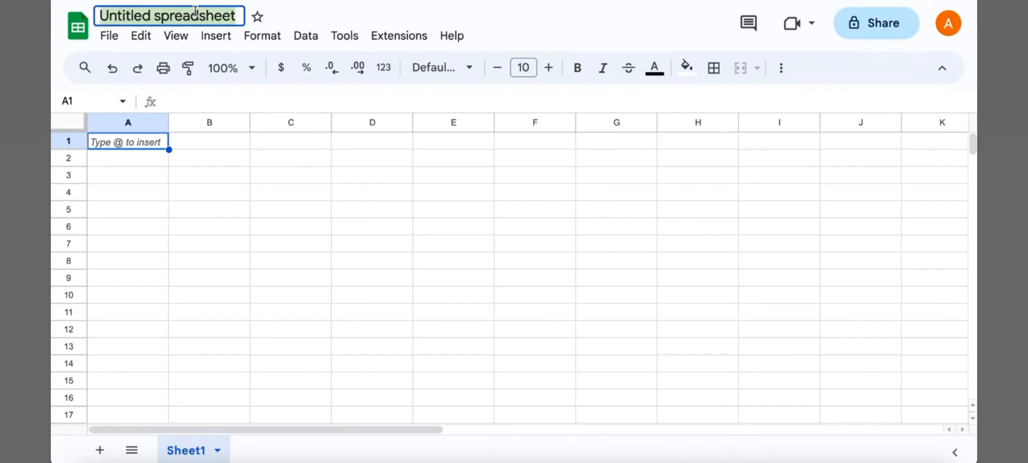
{"action": "type", "text": "demo prpoduc"}
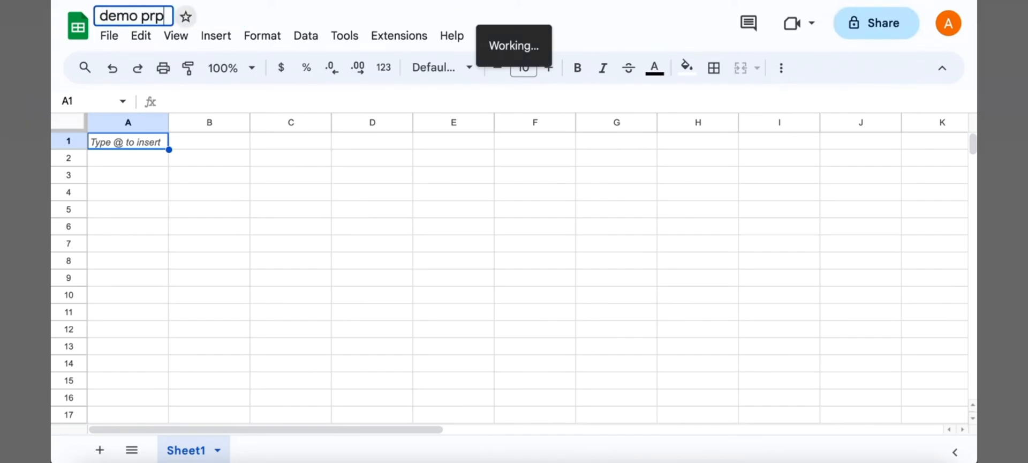
{"action": "key", "text": "BackSpace"}
{"action": "key", "text": "BackSpace"}
{"action": "key", "text": "BackSpace"}
{"action": "key", "text": "BackSpace"}
{"action": "key", "text": "BackSpace"}
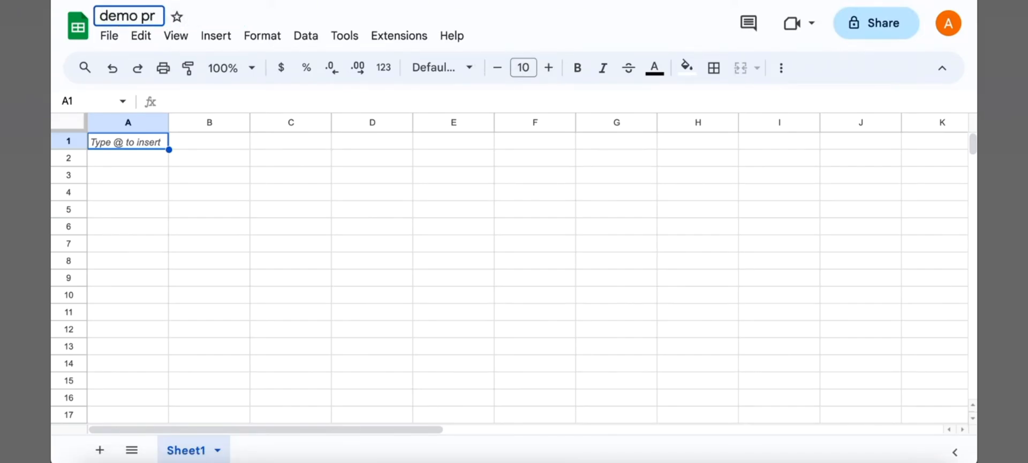
{"action": "type", "text": "oducts"}
{"action": "left_click", "coordinate": [184, 253]}
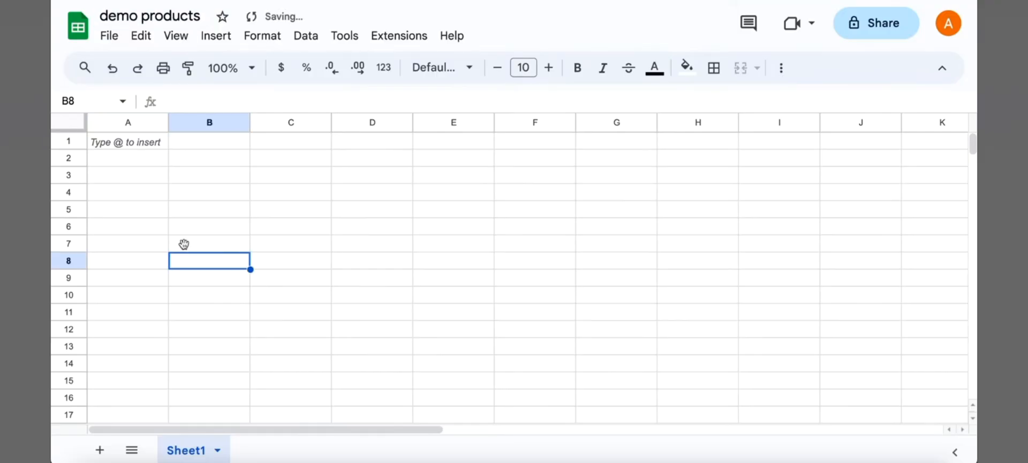
{"action": "left_click", "coordinate": [153, 140]}
{"action": "left_click", "coordinate": [109, 35]}
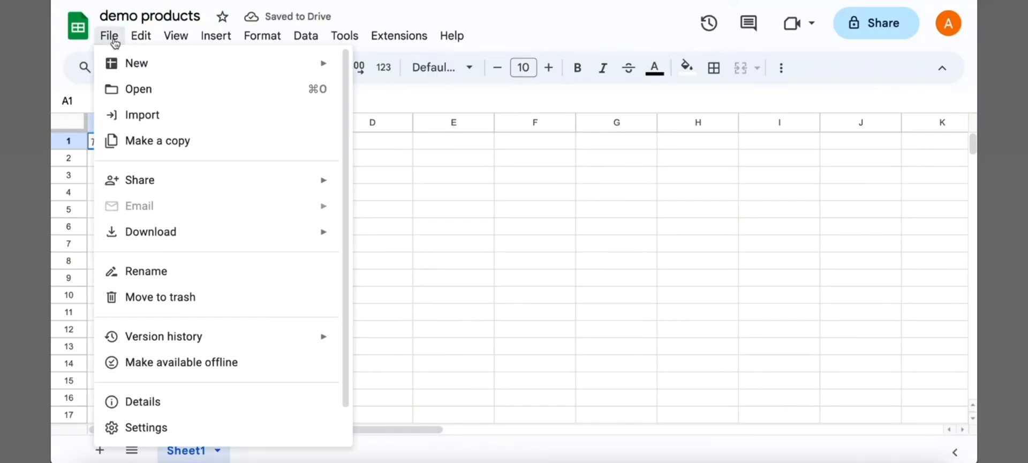
{"action": "left_click", "coordinate": [159, 114]}
{"action": "left_click", "coordinate": [488, 117]}
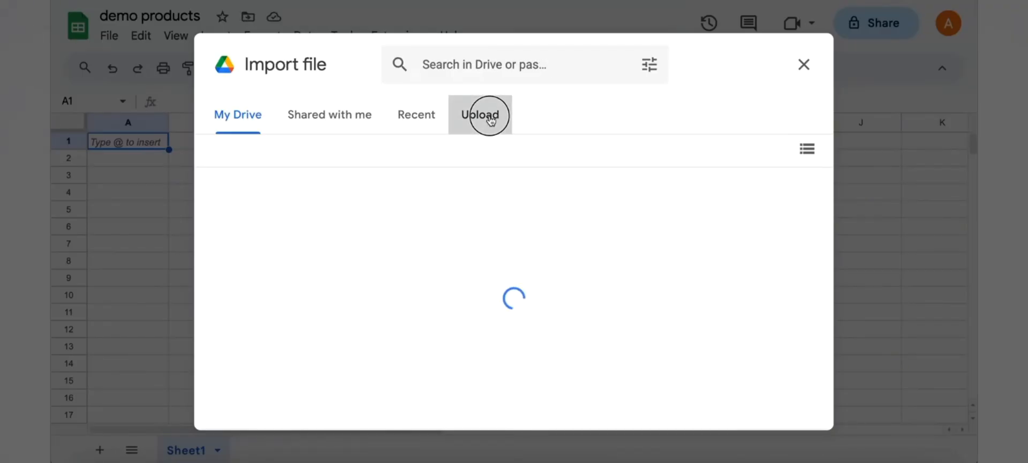
{"action": "left_click", "coordinate": [520, 343]}
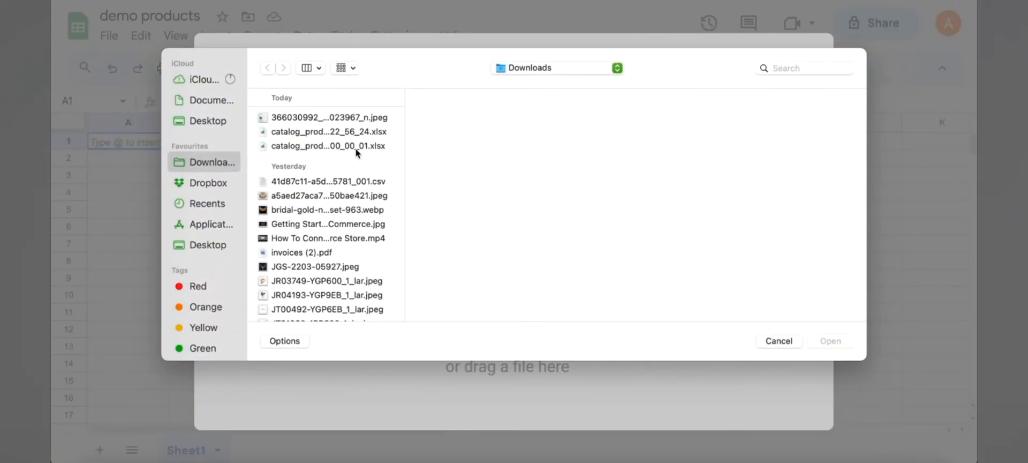
{"action": "left_click", "coordinate": [362, 135]}
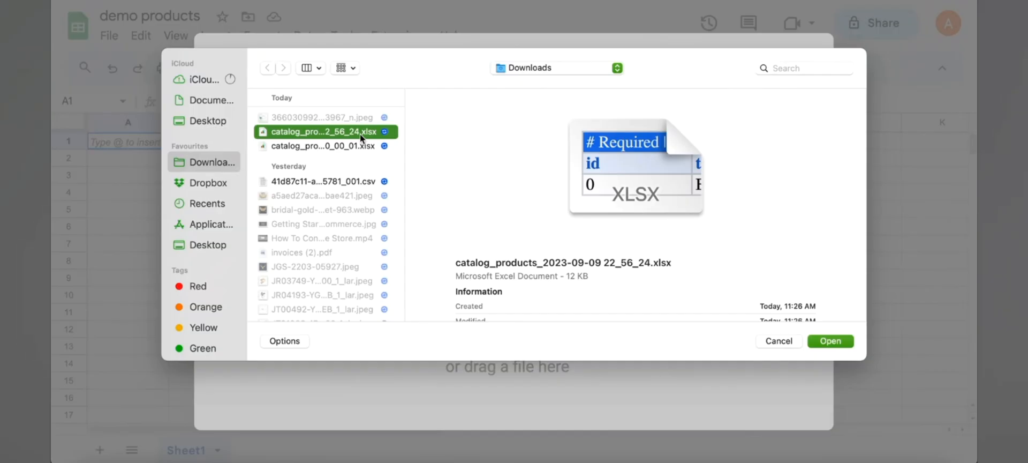
{"action": "key", "text": "Down"}
{"action": "left_click", "coordinate": [837, 341]}
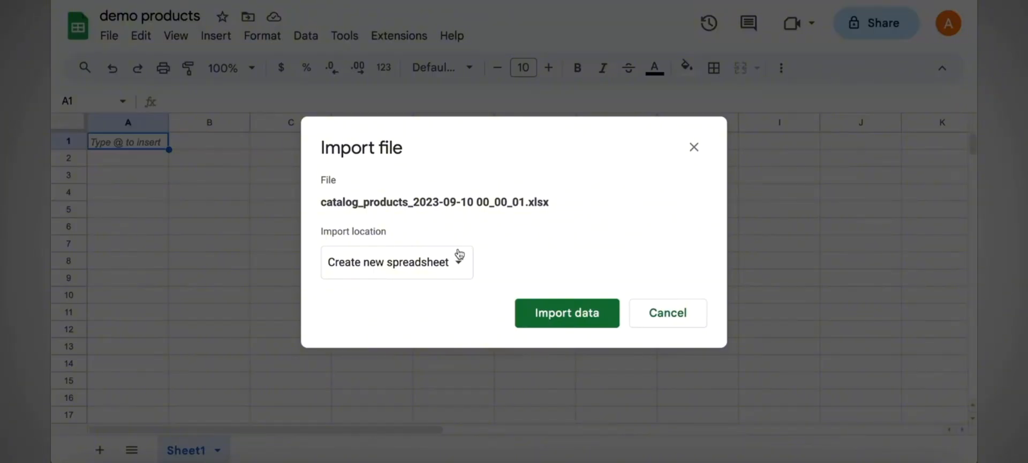
{"action": "left_click", "coordinate": [459, 258]}
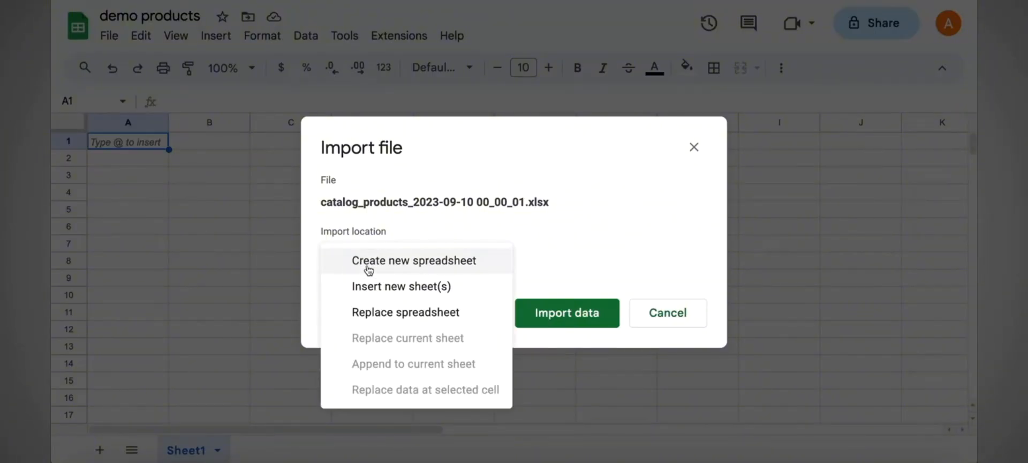
{"action": "left_click", "coordinate": [405, 309]}
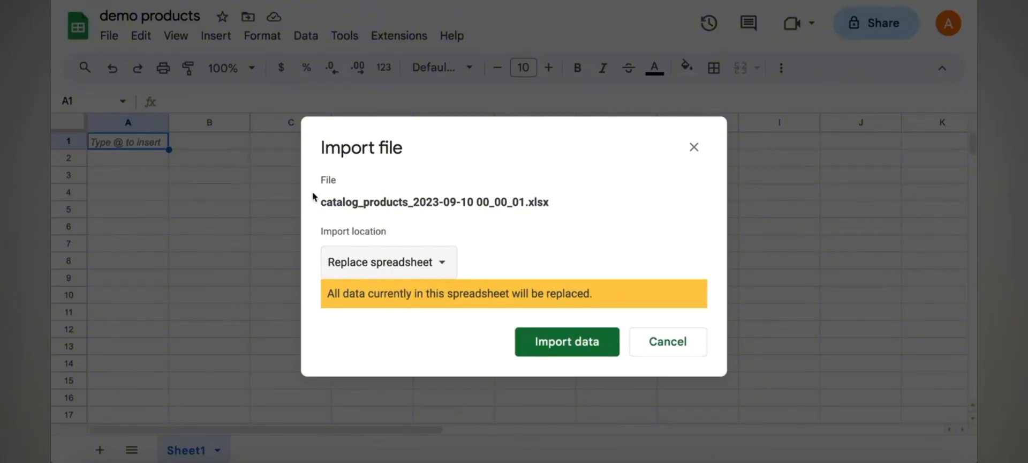
{"action": "left_click", "coordinate": [598, 350]}
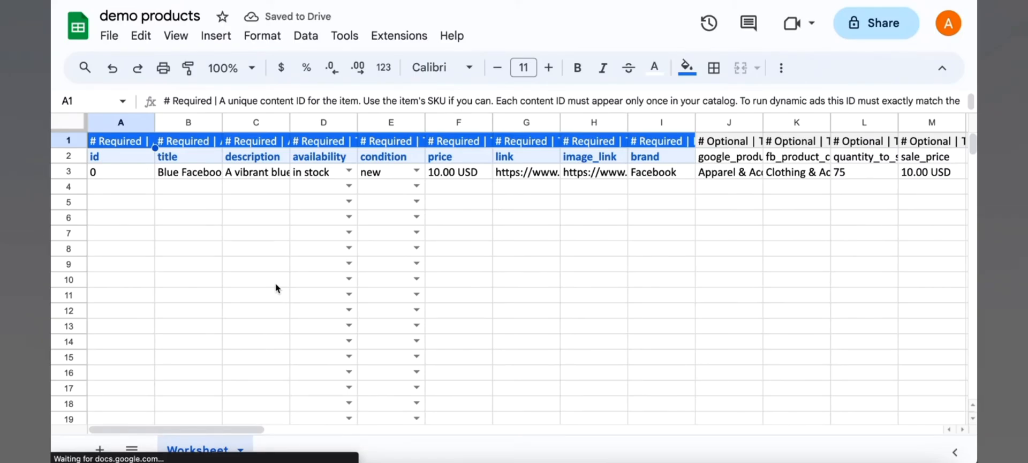
{"action": "left_click", "coordinate": [876, 1]}
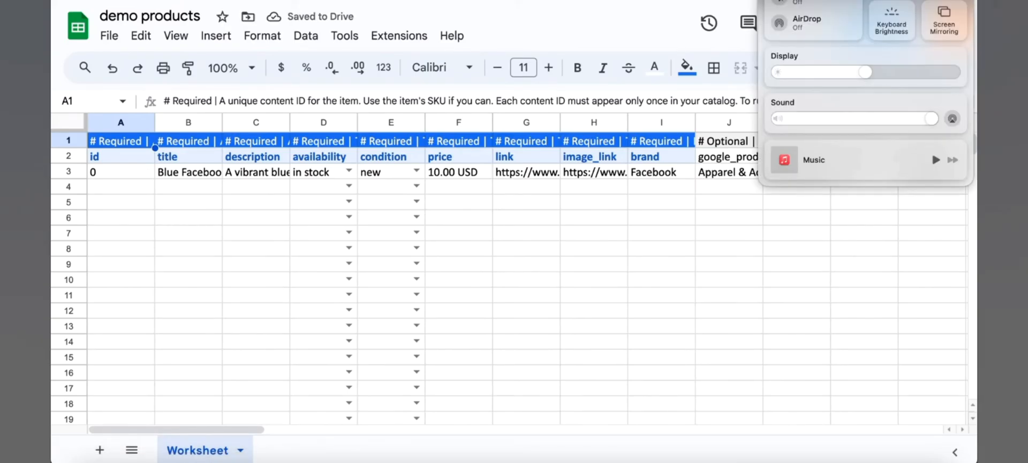
{"action": "left_click_drag", "start_coordinate": [854, 118], "coordinate": [669, 121]}
{"action": "left_click", "coordinate": [547, 232]}
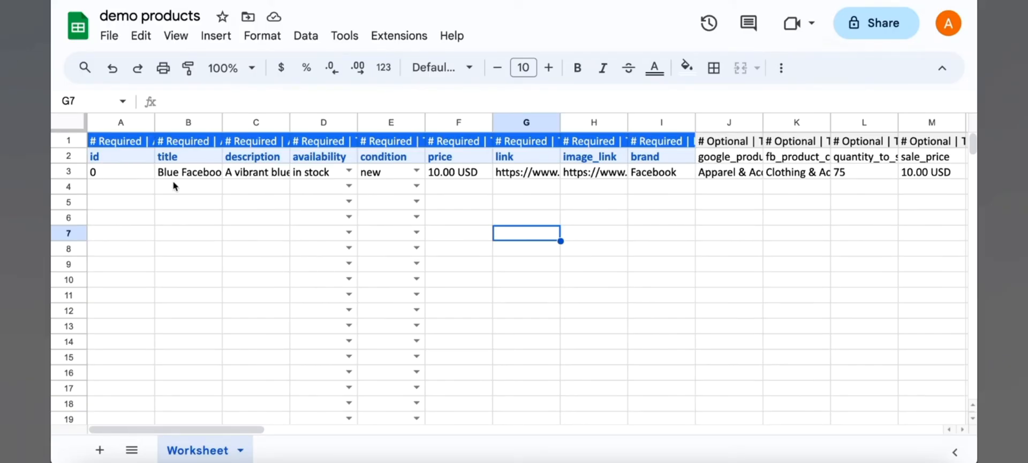
- Step through the template's header columns to review the optional fields
{"action": "left_click", "coordinate": [747, 143]}
{"action": "key", "text": "Right"}
{"action": "key", "text": "Right"}
{"action": "key", "text": "Right"}
{"action": "key", "text": "Right"}
{"action": "key", "text": "Right"}
{"action": "key", "text": "Right"}
{"action": "key", "text": "Right"}
{"action": "key", "text": "Right"}
{"action": "key", "text": "Right"}
{"action": "key", "text": "Right"}
{"action": "key", "text": "Right"}
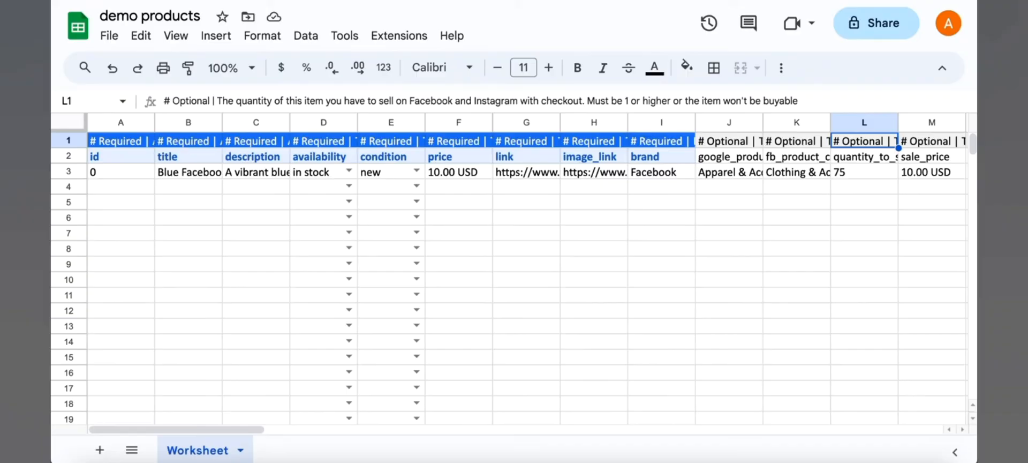
{"action": "key", "text": "Right"}
{"action": "key", "text": "Right"}
{"action": "key", "text": "Right"}
{"action": "key", "text": "Right"}
{"action": "key", "text": "Right"}
{"action": "key", "text": "Right"}
{"action": "key", "text": "Right"}
{"action": "key", "text": "Right"}
{"action": "key", "text": "Right"}
{"action": "key", "text": "Right"}
{"action": "key", "text": "Right"}
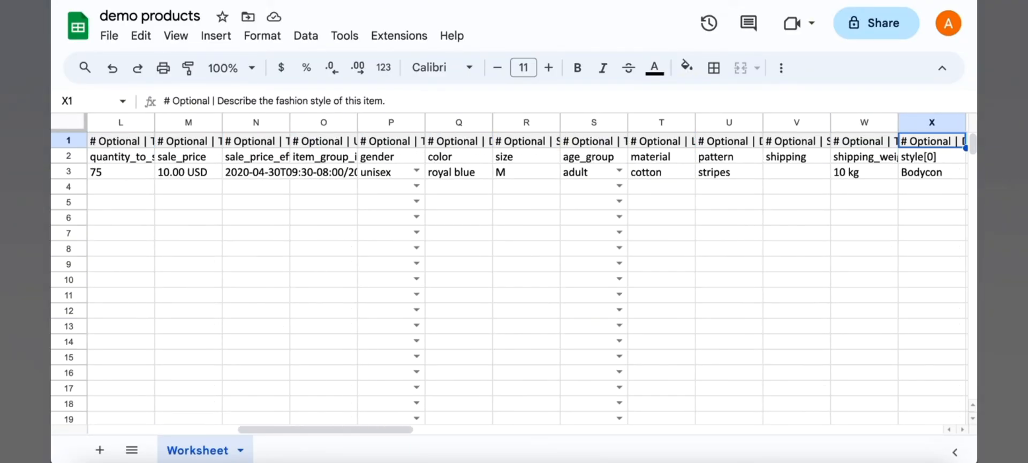
{"action": "key", "text": "Right"}
{"action": "key", "text": "Right"}
{"action": "key", "text": "Right"}
{"action": "key", "text": "Right"}
{"action": "key", "text": "Right"}
{"action": "key", "text": "Right"}
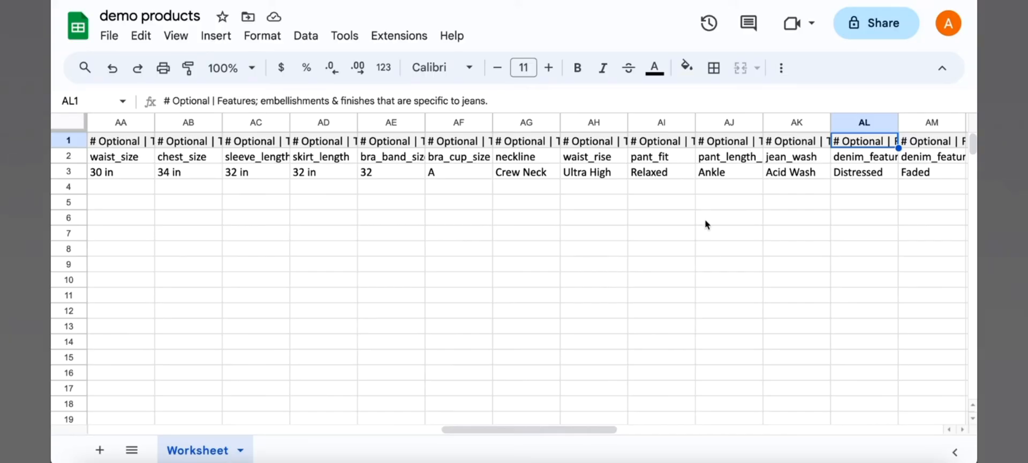
{"action": "left_click", "coordinate": [469, 223]}
- Delete the optional columns J through BK, keeping only the required columns
{"action": "scroll", "coordinate": [469, 222], "scroll_direction": "left", "scroll_amount": 15}
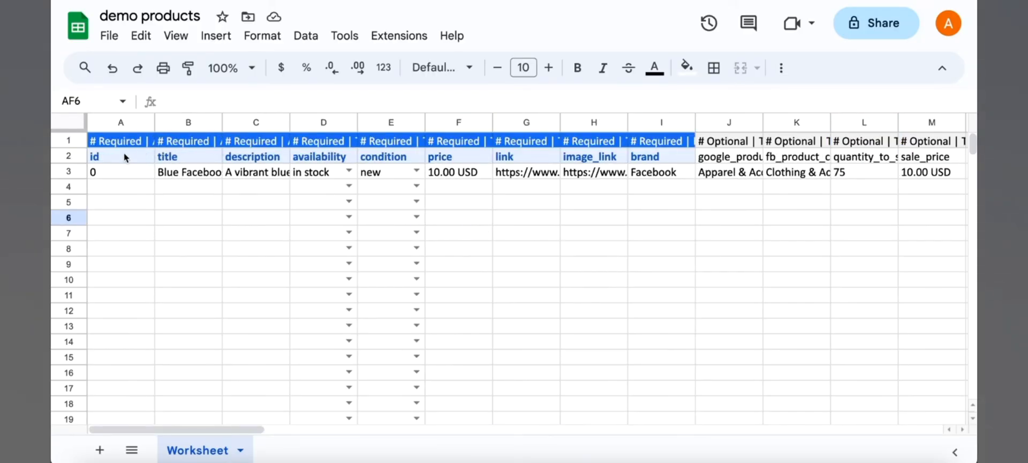
{"action": "left_click", "coordinate": [723, 121]}
{"action": "scroll", "coordinate": [771, 195], "scroll_direction": "right", "scroll_amount": 15}
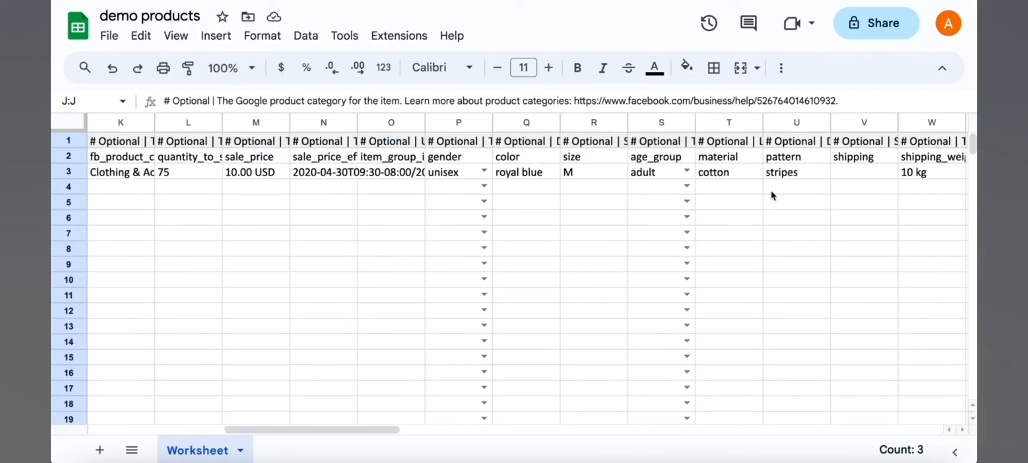
{"action": "left_click", "coordinate": [938, 123], "text": "shift"}
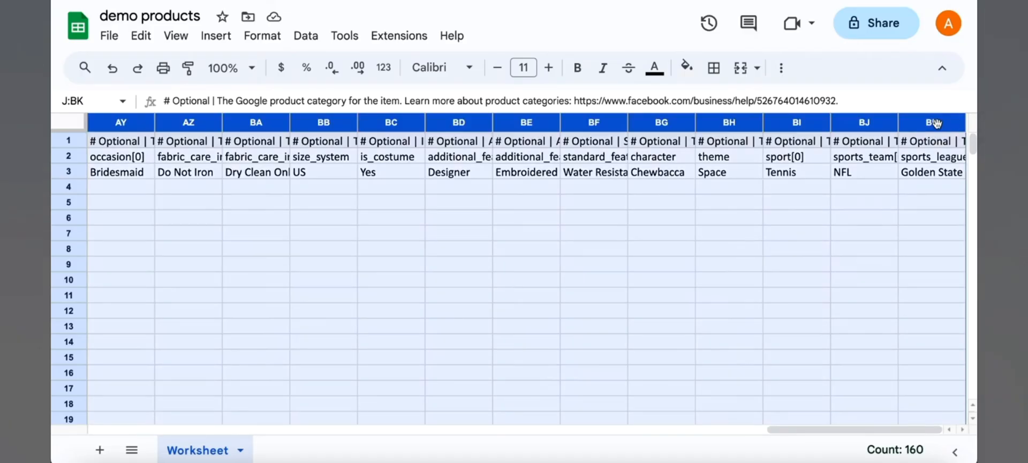
{"action": "right_click", "coordinate": [938, 125]}
{"action": "left_click", "coordinate": [959, 250]}
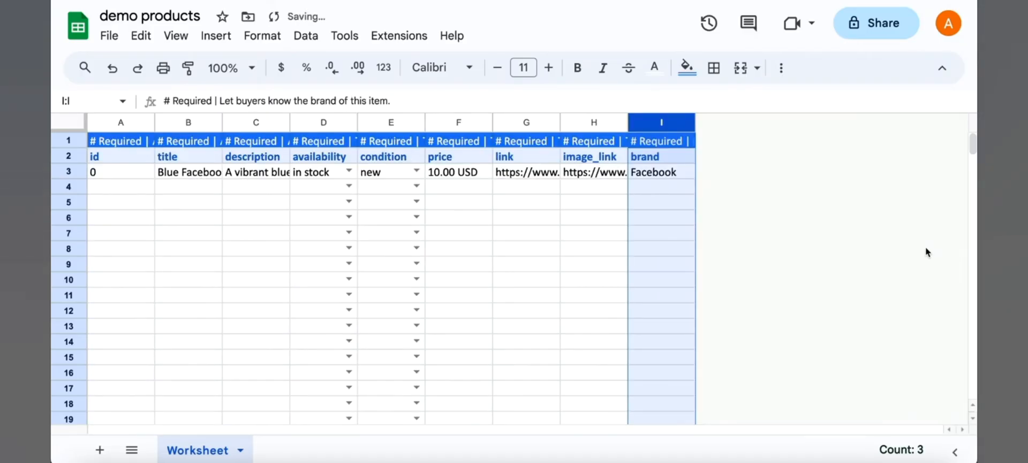
{"action": "left_click", "coordinate": [326, 217]}
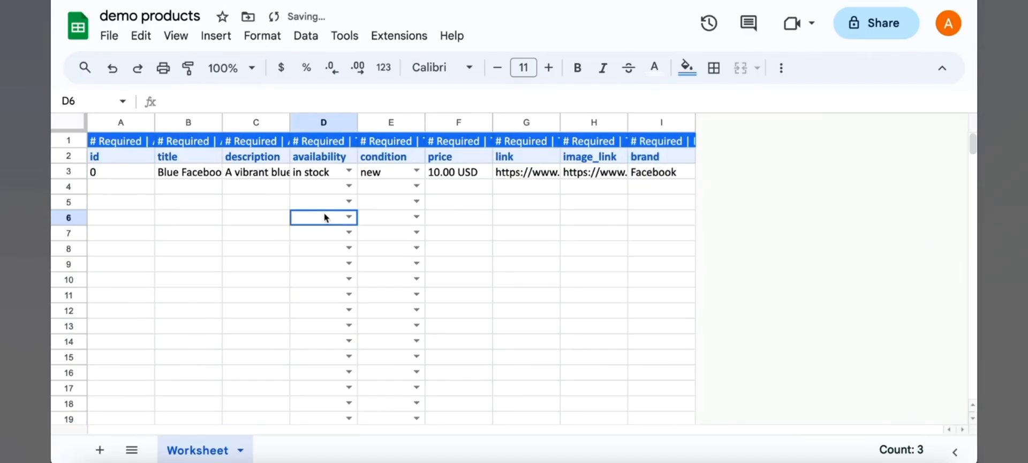
- Delete the first row of field descriptions so the column headers sit in row 1
{"action": "left_click", "coordinate": [78, 140]}
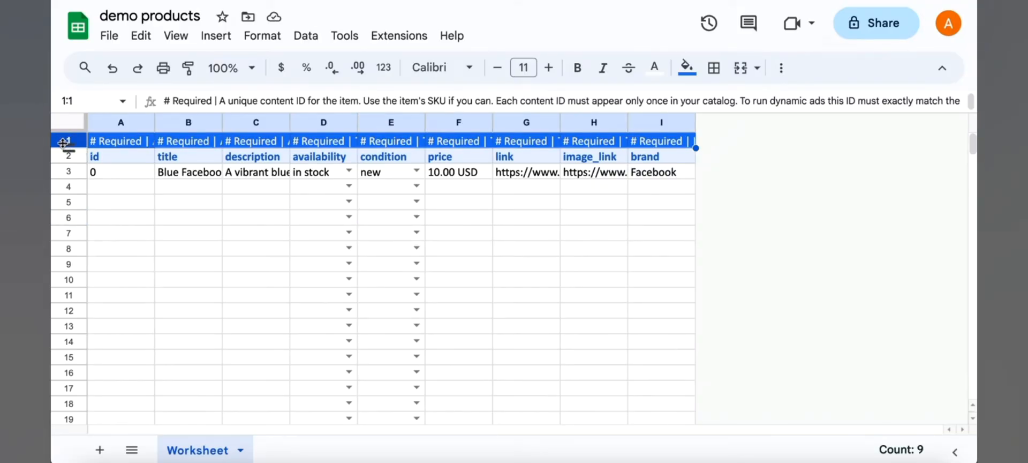
{"action": "right_click", "coordinate": [63, 142]}
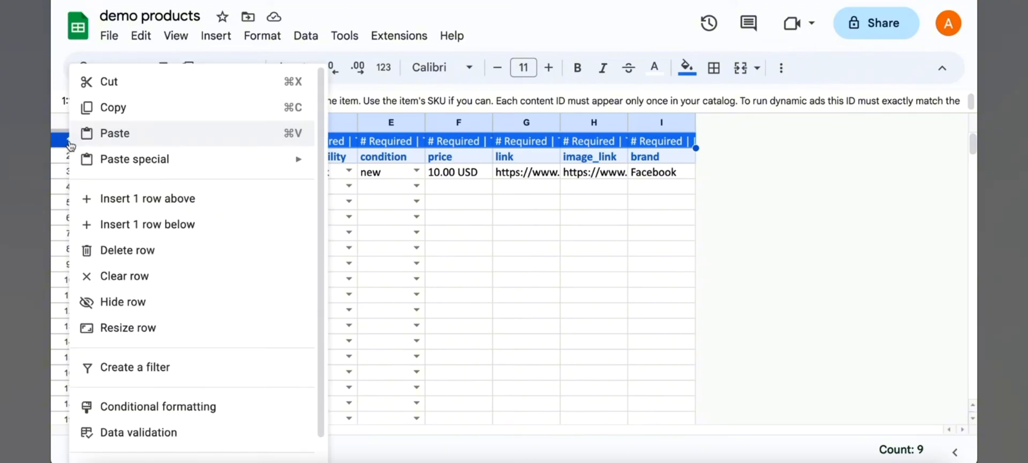
{"action": "left_click", "coordinate": [142, 250]}
{"action": "left_click", "coordinate": [469, 214]}
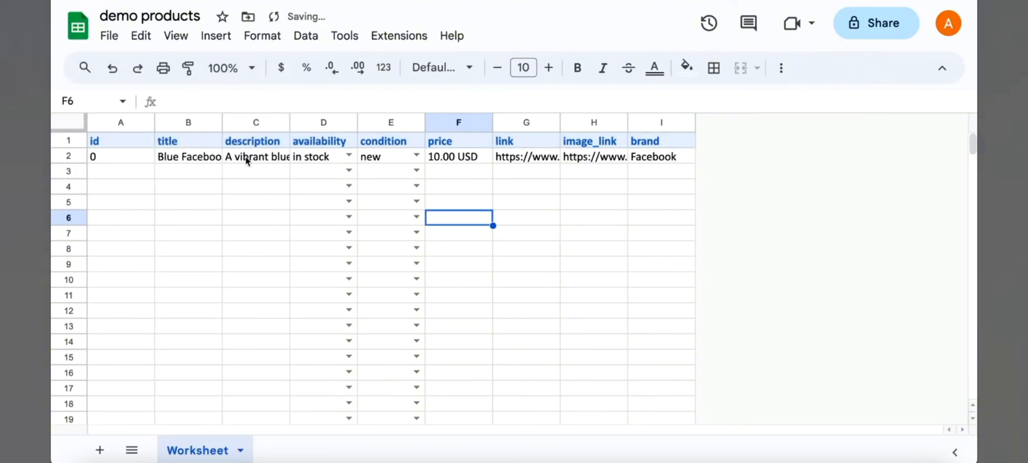
- Enter product ids 100, 101 and 102 in the id column below the sample row
{"action": "left_click", "coordinate": [129, 139]}
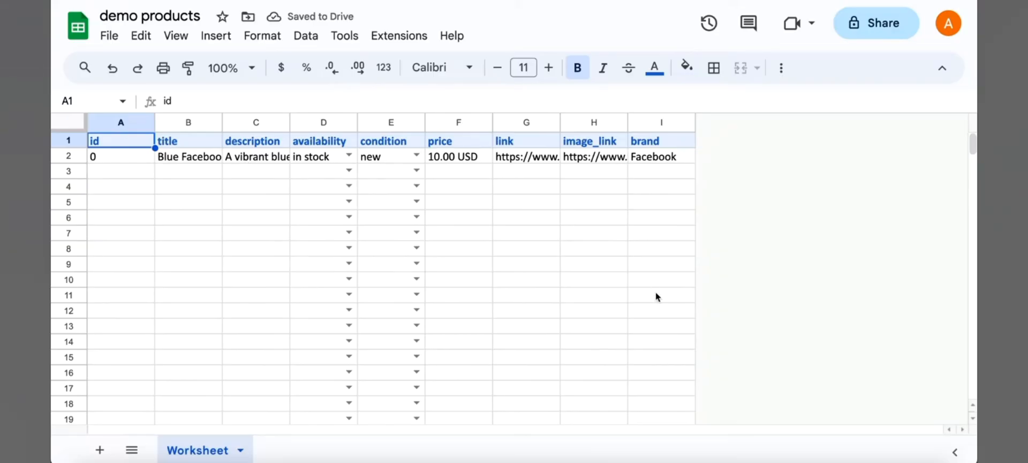
{"action": "left_click", "coordinate": [120, 157]}
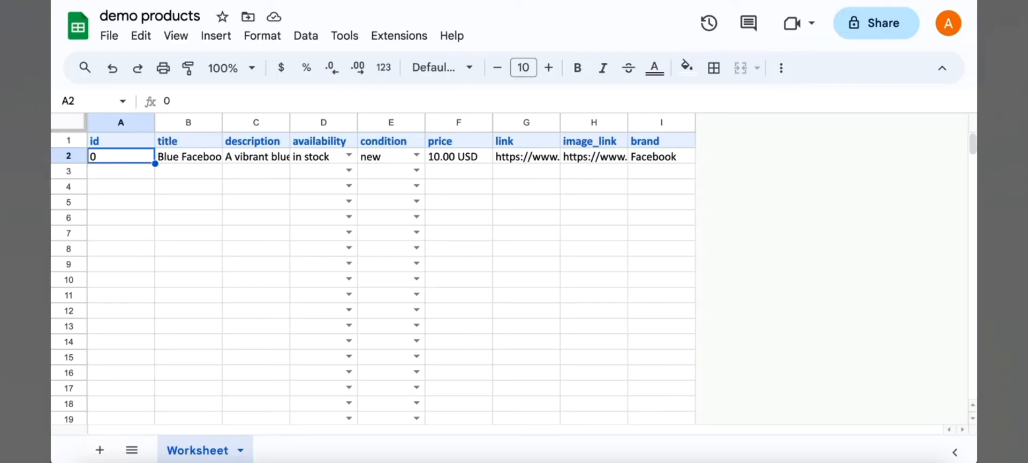
{"action": "key", "text": "Down"}
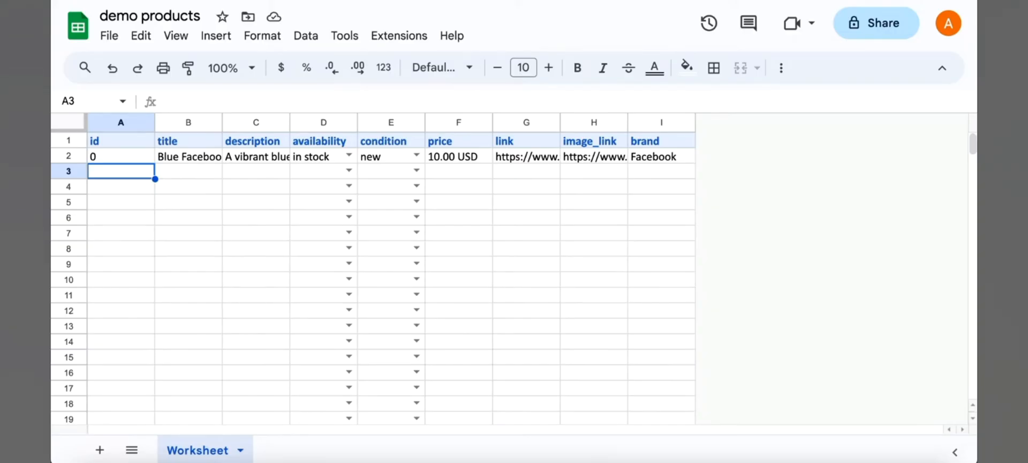
{"action": "type", "text": "100"}
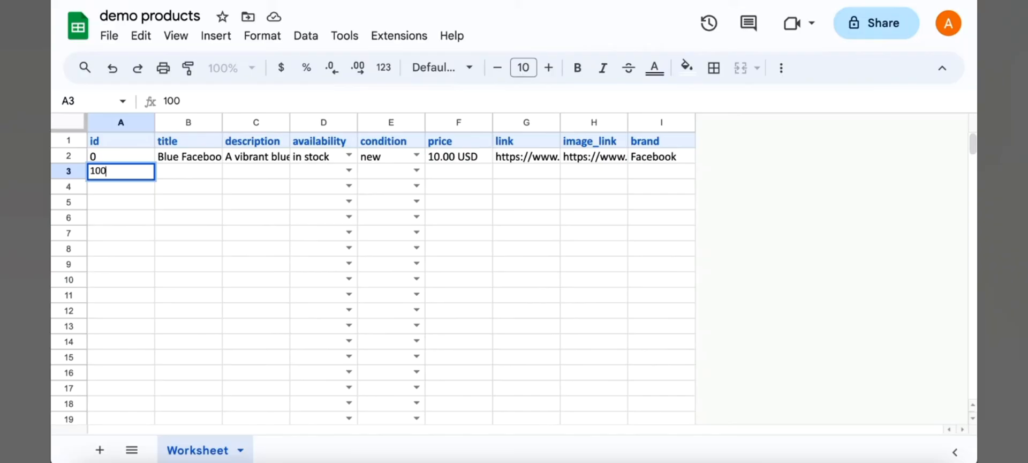
{"action": "key", "text": "Return"}
{"action": "type", "text": "101"}
{"action": "key", "text": "Return"}
{"action": "type", "text": "102"}
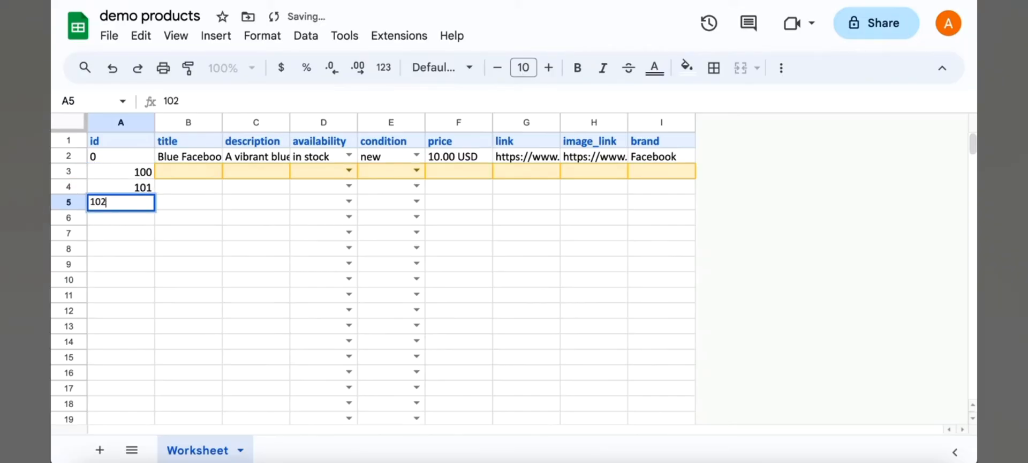
{"action": "key", "text": "Return"}
- Copy the sample product's title and description into the three new product rows
{"action": "left_click", "coordinate": [191, 163]}
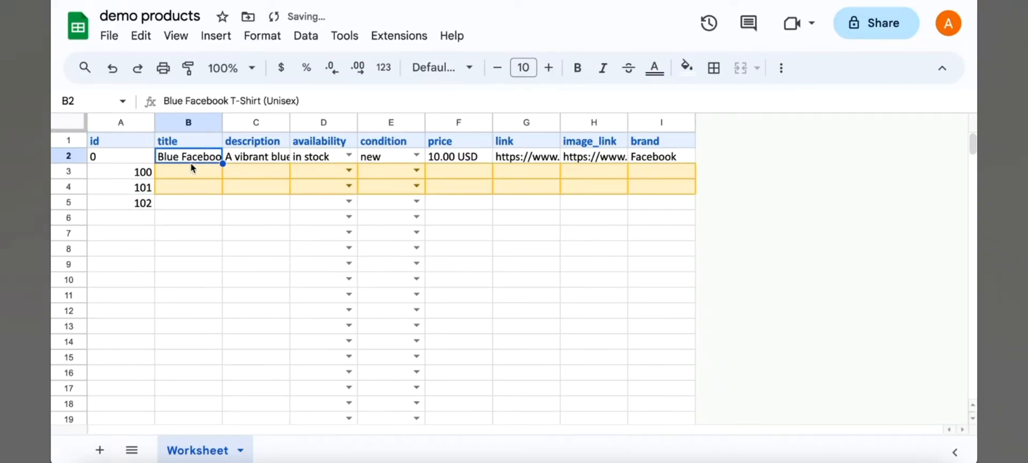
{"action": "key", "text": "shift+Right"}
{"action": "key", "text": "ctrl+c"}
{"action": "key", "text": "Down"}
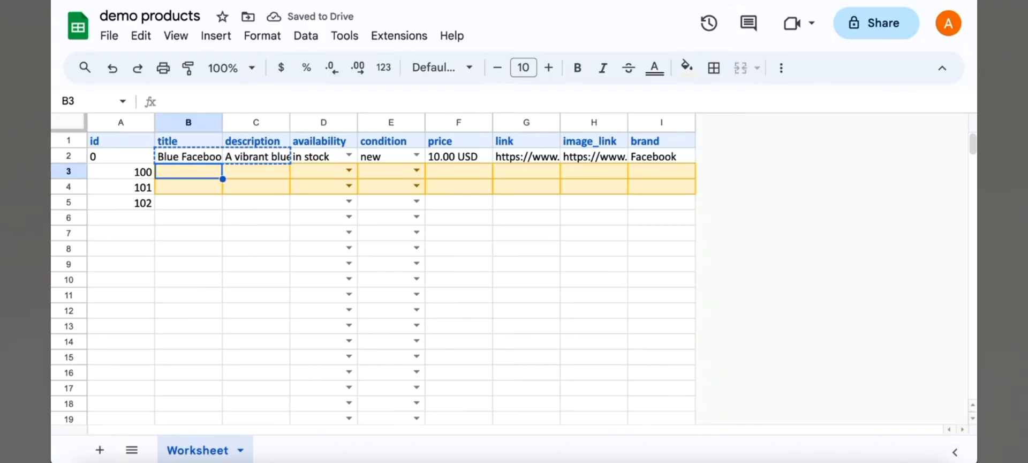
{"action": "key", "text": "ctrl+v"}
{"action": "key", "text": "Down"}
{"action": "key", "text": "ctrl+v"}
{"action": "key", "text": "Down"}
{"action": "key", "text": "ctrl+v"}
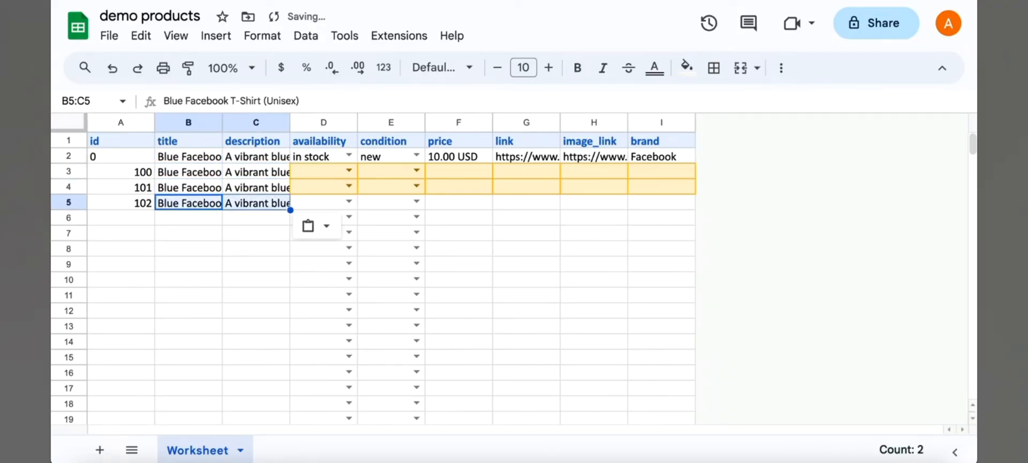
- Set availability to in stock for the three new products
{"action": "key", "text": "Right"}
{"action": "key", "text": "Right"}
{"action": "key", "text": "Up"}
{"action": "key", "text": "Up"}
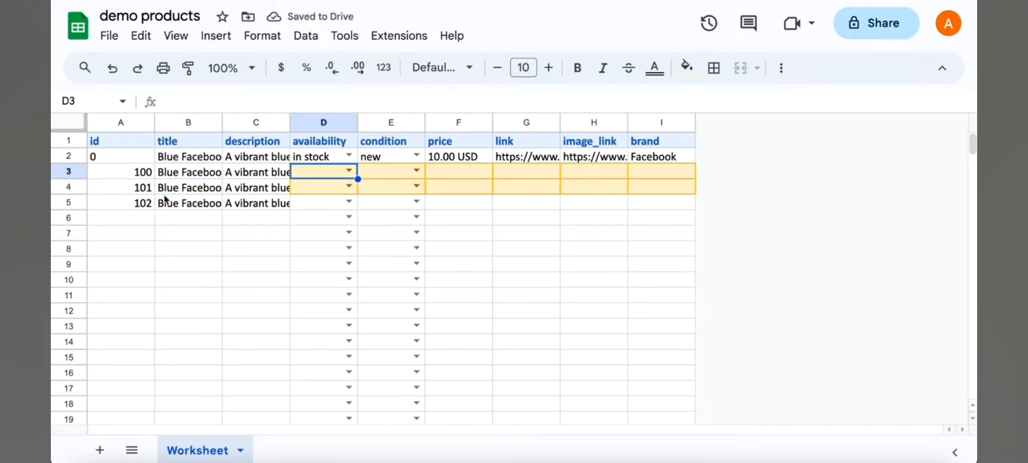
{"action": "left_click", "coordinate": [349, 170]}
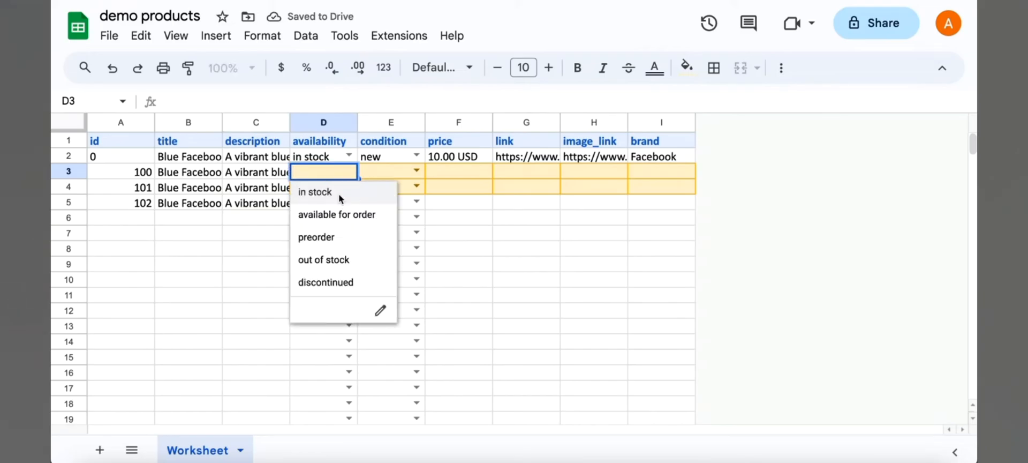
{"action": "left_click", "coordinate": [332, 192]}
{"action": "double_click", "coordinate": [353, 187]}
{"action": "left_click", "coordinate": [343, 214]}
{"action": "double_click", "coordinate": [356, 203]}
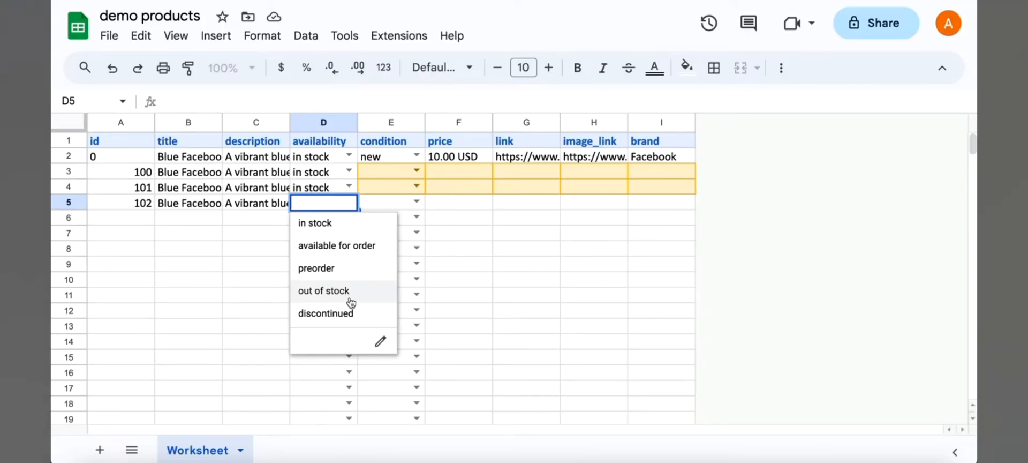
{"action": "left_click", "coordinate": [340, 222]}
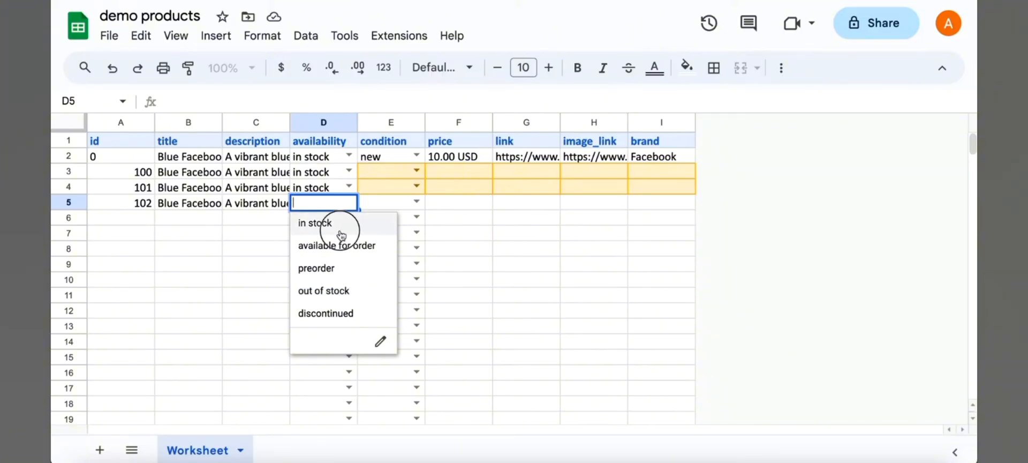
- Set condition to new for the three new products
{"action": "left_click", "coordinate": [419, 172]}
{"action": "left_click", "coordinate": [409, 196]}
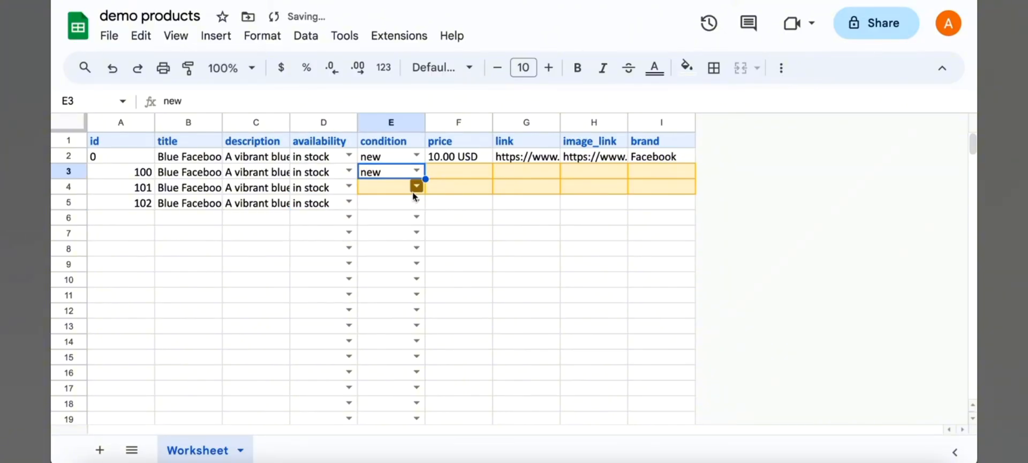
{"action": "left_click", "coordinate": [417, 185]}
{"action": "left_click", "coordinate": [413, 209]}
{"action": "left_click", "coordinate": [417, 203]}
{"action": "left_click", "coordinate": [413, 223]}
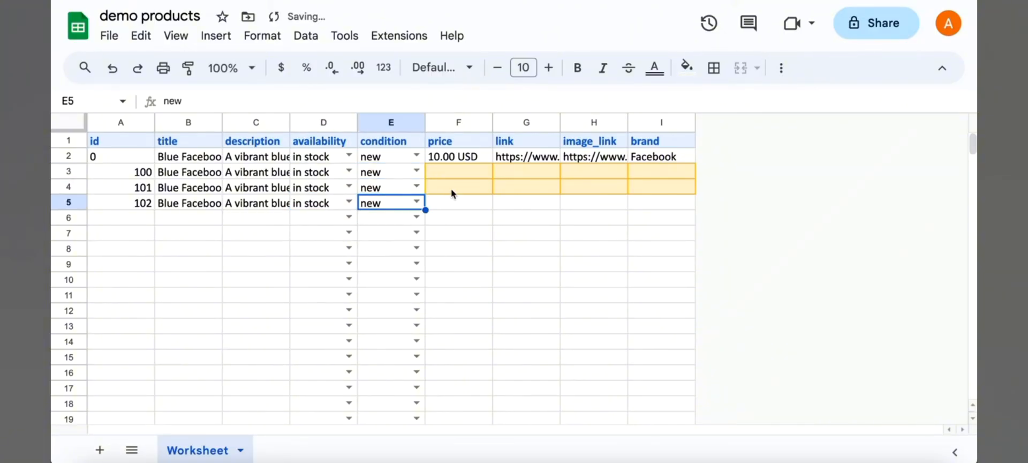
- Check the sample price format and set product 100's price to 1000.00 INR
{"action": "left_click", "coordinate": [465, 160]}
{"action": "double_click", "coordinate": [458, 156]}
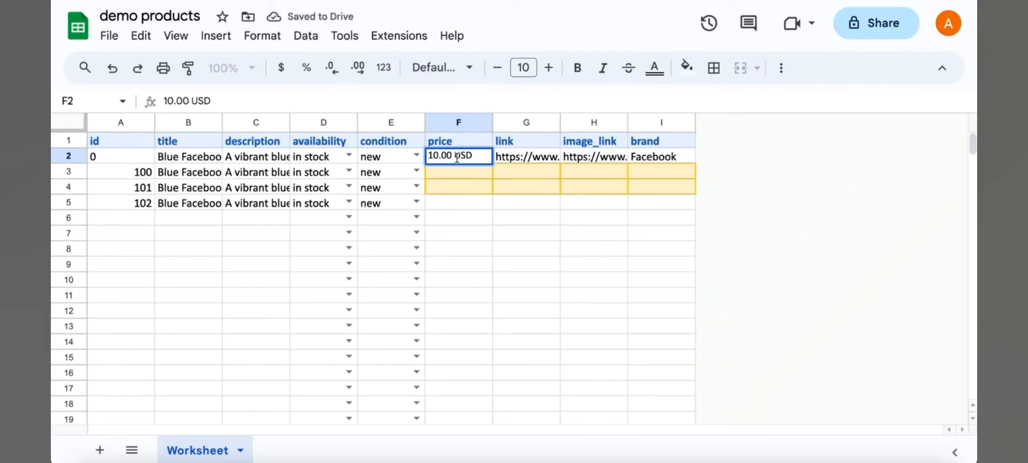
{"action": "double_click", "coordinate": [444, 156]}
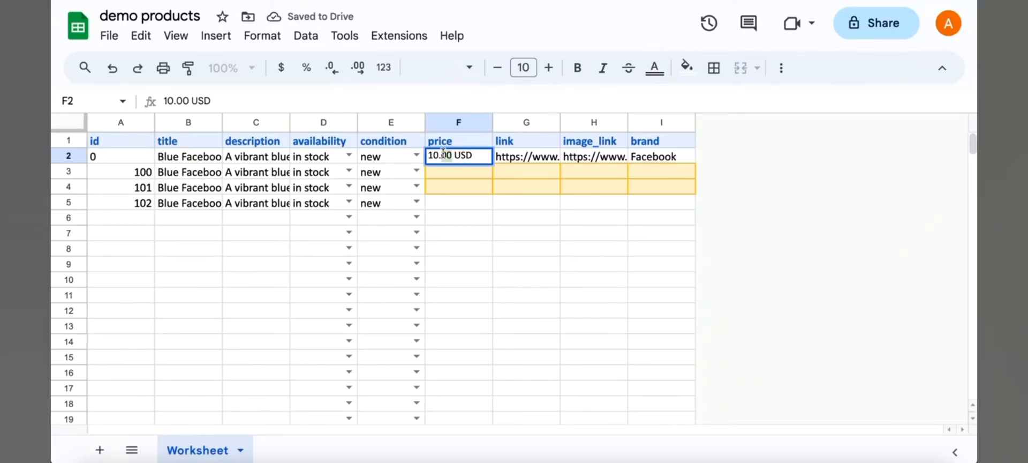
{"action": "double_click", "coordinate": [462, 155]}
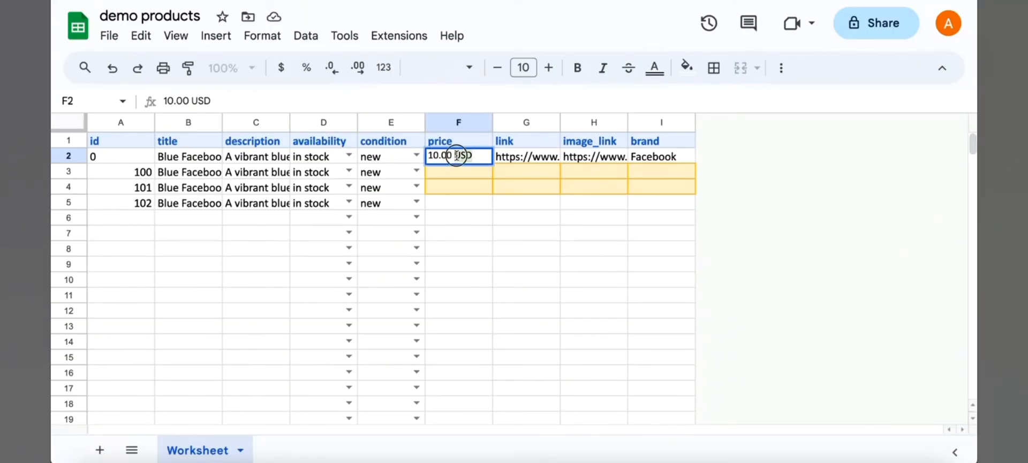
{"action": "left_click", "coordinate": [479, 174]}
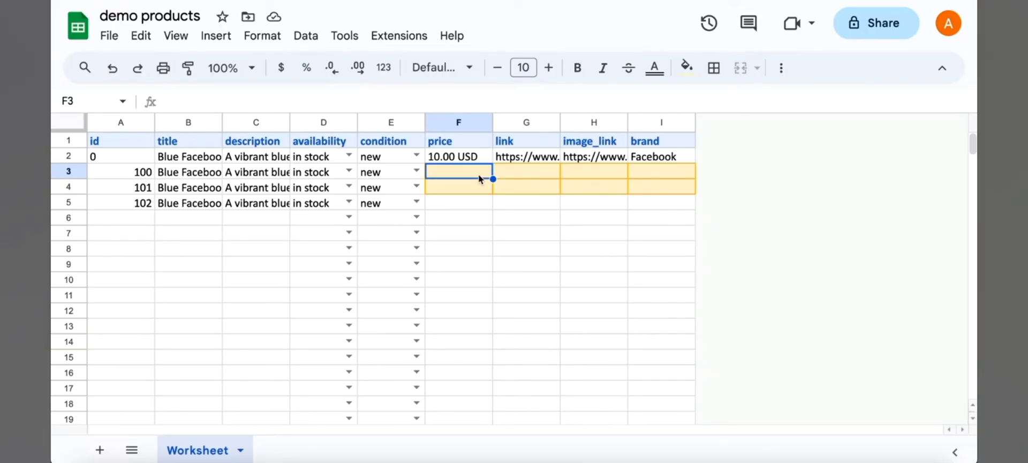
{"action": "type", "text": "1000."}
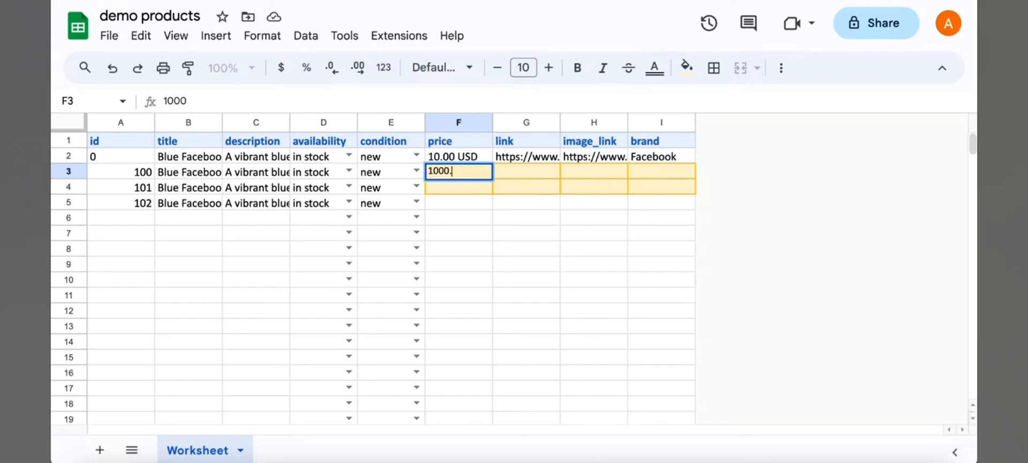
{"action": "type", "text": "00"}
{"action": "type", "text": " INR"}
{"action": "key", "text": "Return"}
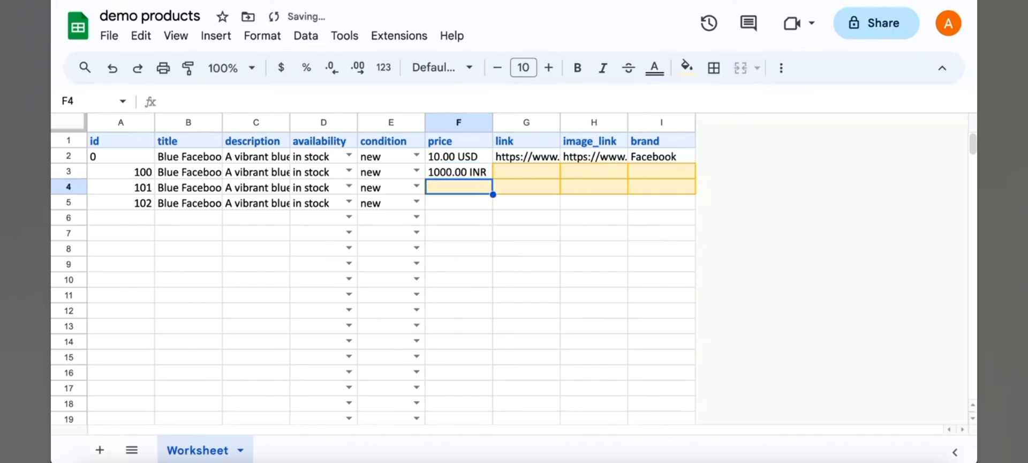
- Set the prices of products 101 and 102 to 1200.00 INR and 999.00 INR
{"action": "type", "text": "1200"}
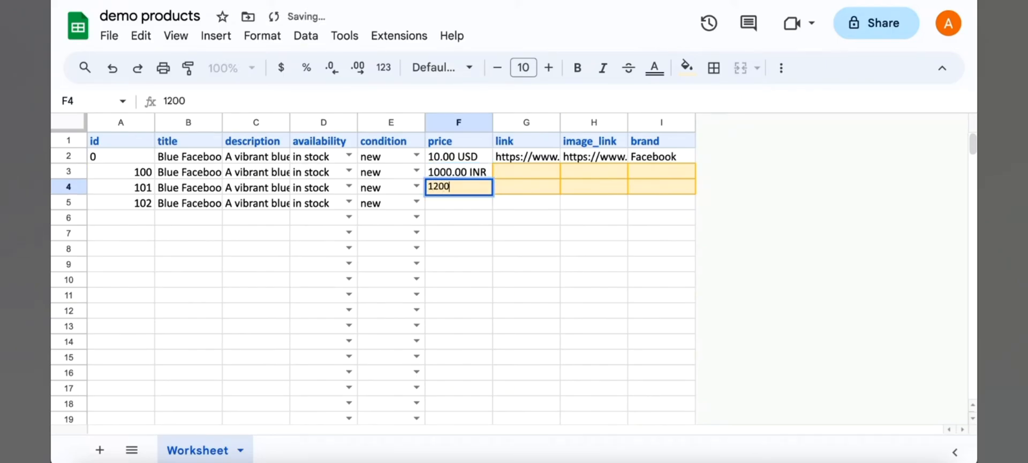
{"action": "type", "text": ".00 INR"}
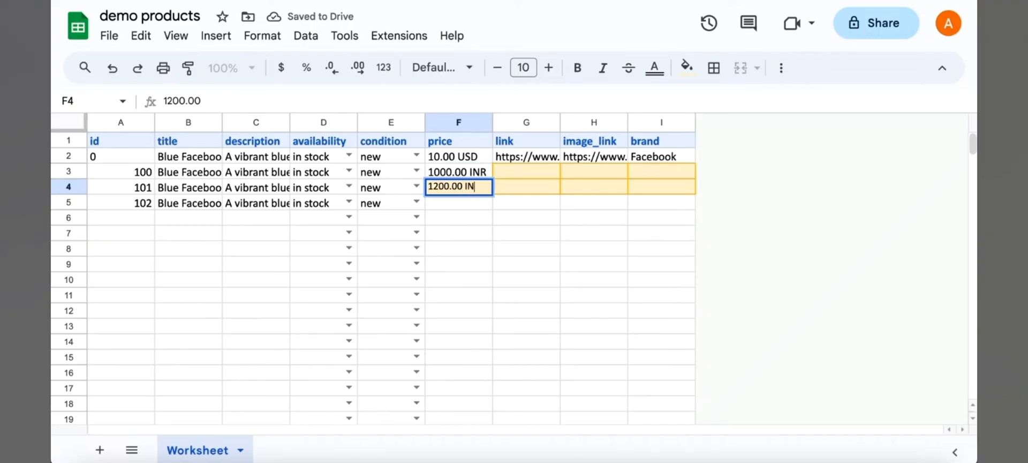
{"action": "key", "text": "Return"}
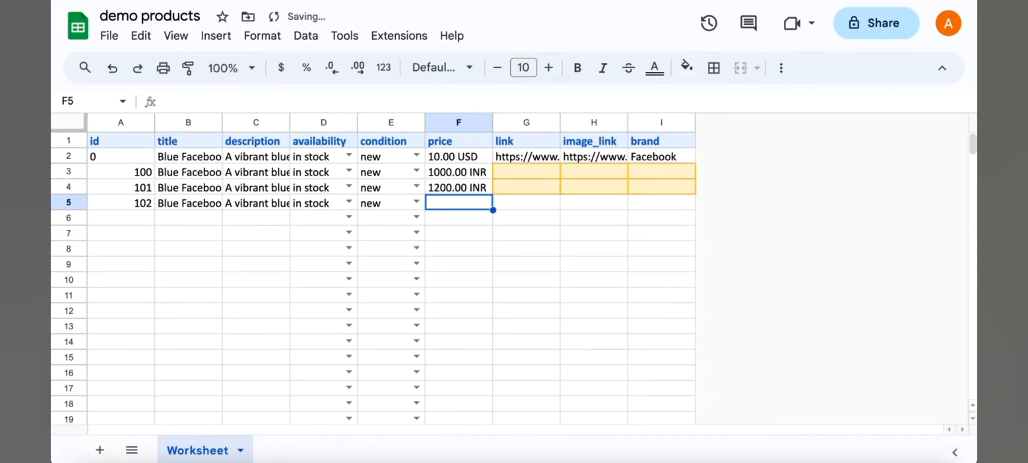
{"action": "type", "text": "1000"}
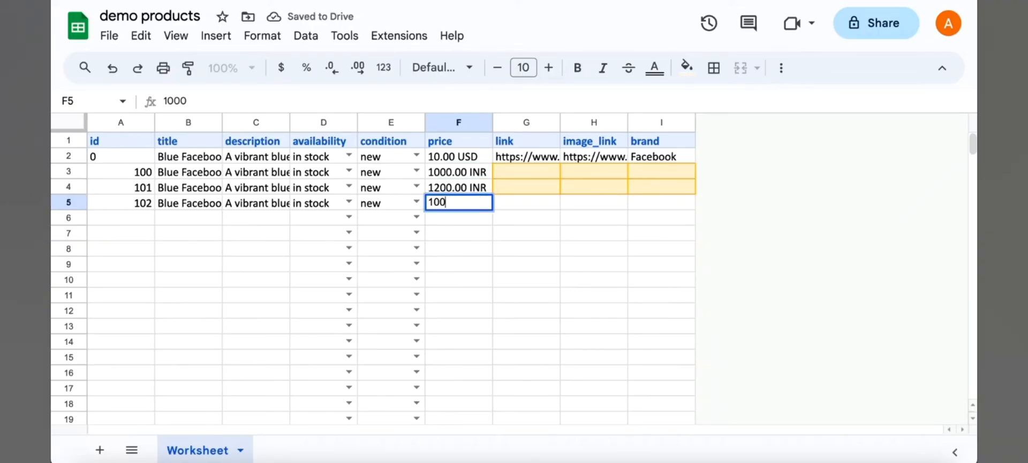
{"action": "key", "text": "BackSpace"}
{"action": "key", "text": "BackSpace"}
{"action": "key", "text": "BackSpace"}
{"action": "type", "text": "999."}
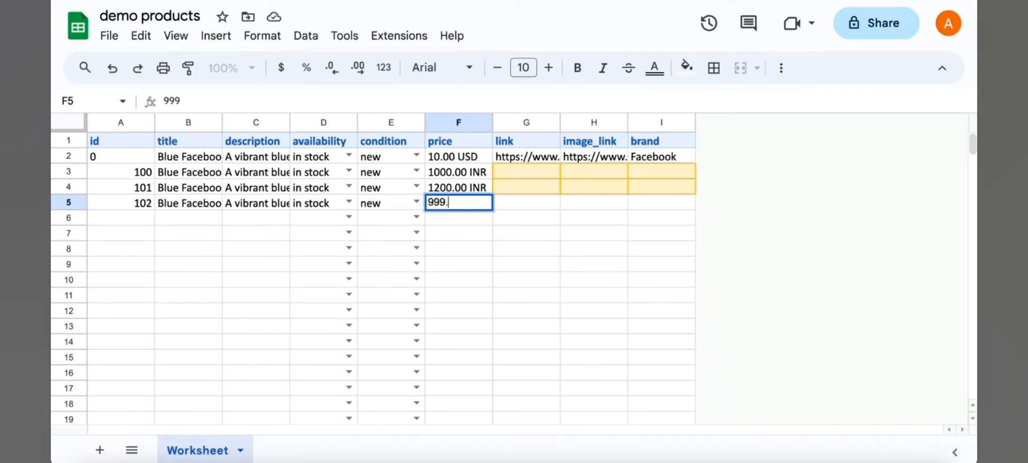
{"action": "type", "text": "00 INR"}
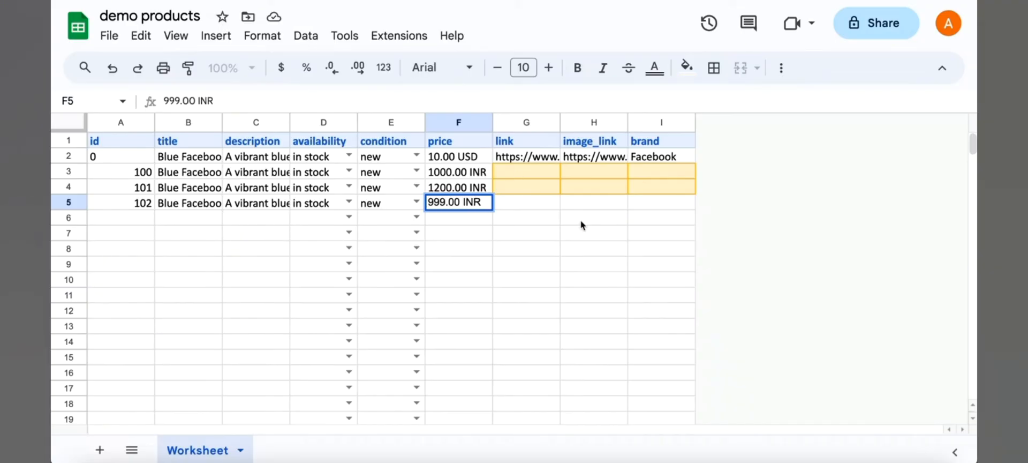
- Copy the sample product link into the link cells of the three new products
{"action": "left_click", "coordinate": [581, 220]}
{"action": "left_click", "coordinate": [526, 166]}
{"action": "key", "text": "Down"}
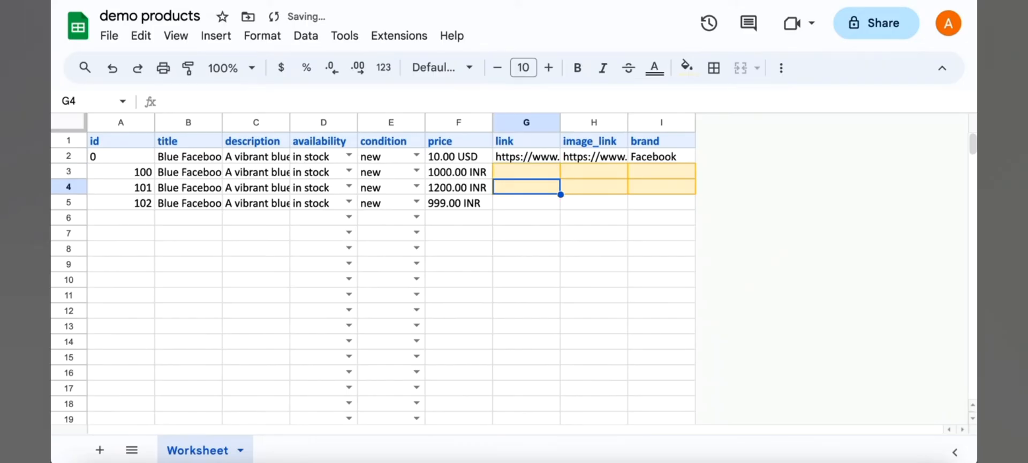
{"action": "key", "text": "Up"}
{"action": "key", "text": "Up"}
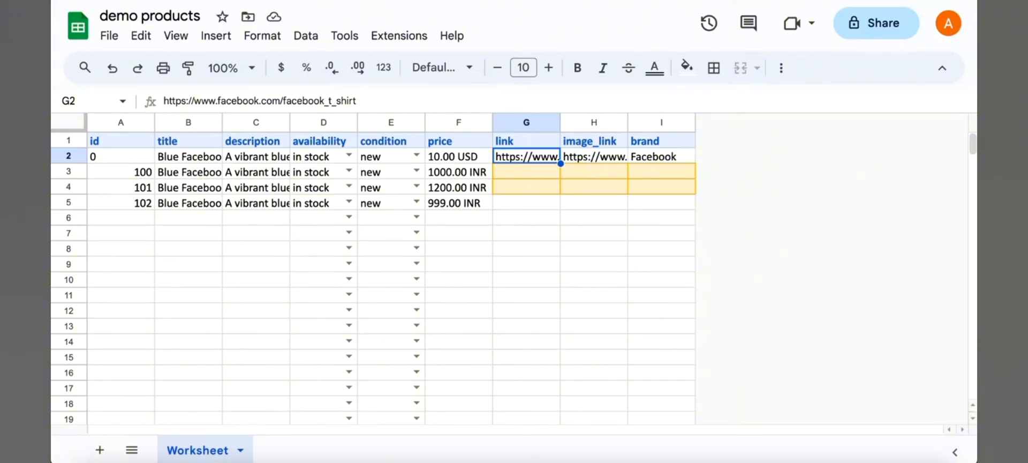
{"action": "left_click", "coordinate": [527, 171]}
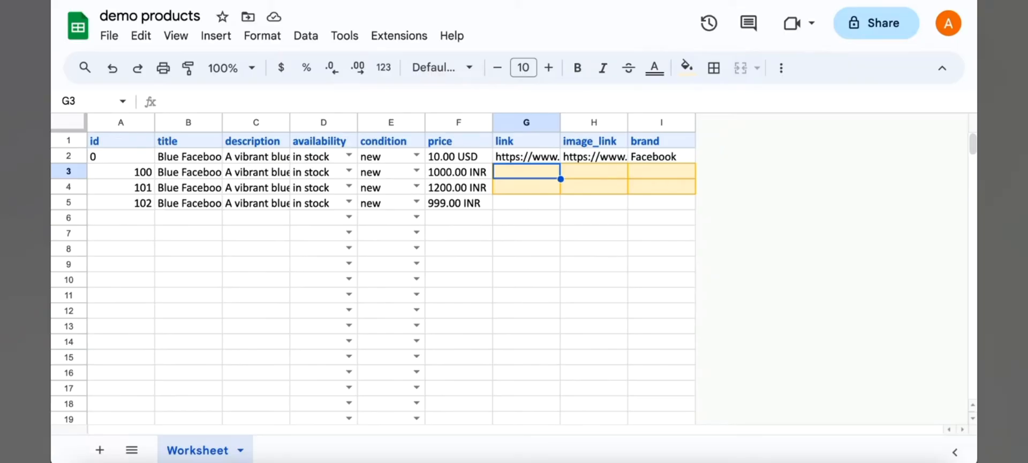
{"action": "left_click", "coordinate": [526, 156]}
{"action": "key", "text": "ctrl+c"}
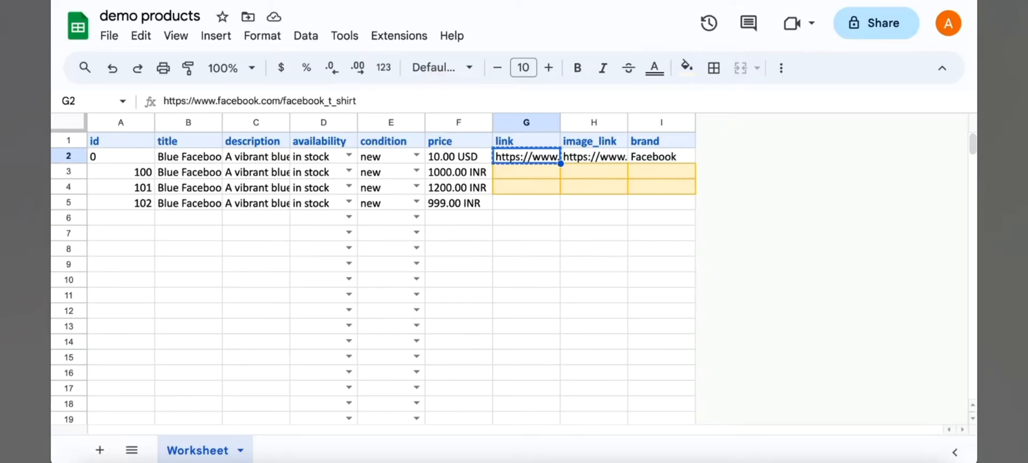
{"action": "key", "text": "Down"}
{"action": "key", "text": "ctrl+v"}
{"action": "key", "text": "Down"}
{"action": "key", "text": "ctrl+v"}
{"action": "key", "text": "Down"}
{"action": "key", "text": "ctrl+v"}
- Copy the sample image link into the image_link cells of the three new products
{"action": "key", "text": "Right"}
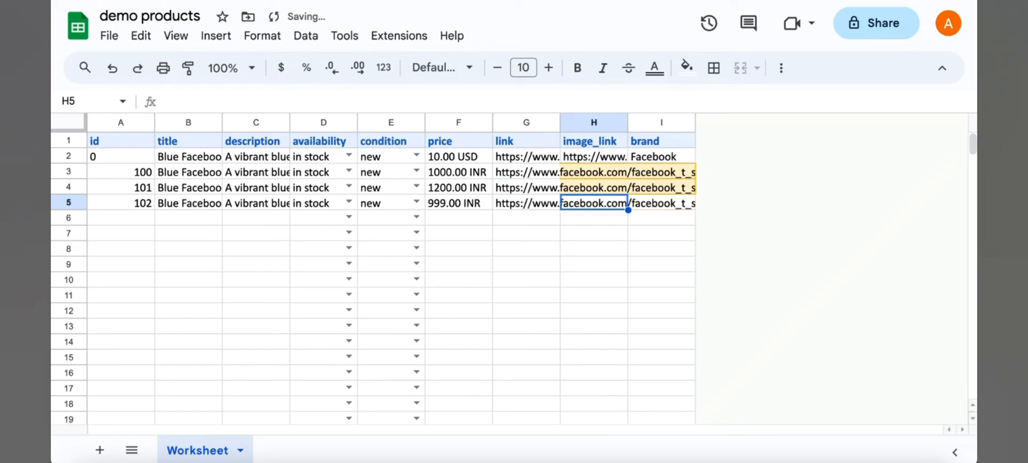
{"action": "key", "text": "Up"}
{"action": "key", "text": "Up"}
{"action": "key", "text": "Up"}
{"action": "key", "text": "ctrl+c"}
{"action": "key", "text": "Down"}
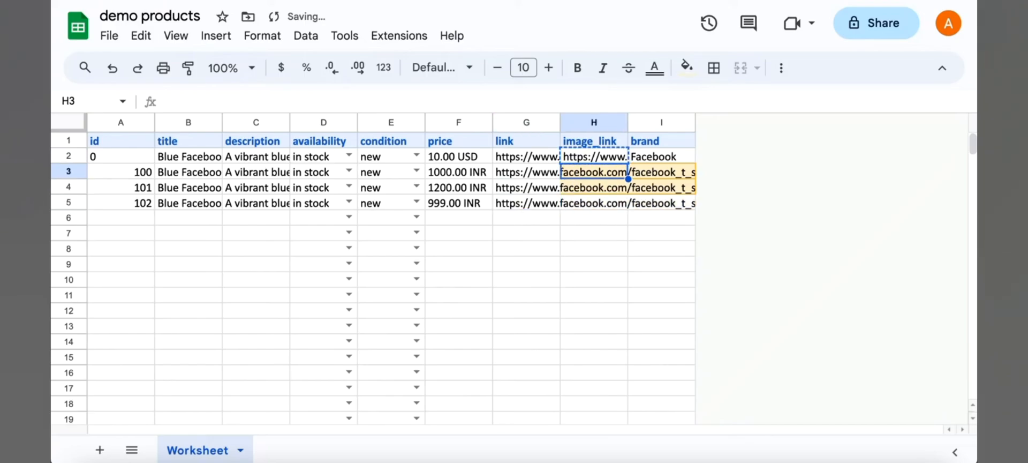
{"action": "key", "text": "ctrl+v"}
{"action": "key", "text": "Down"}
{"action": "key", "text": "ctrl+v"}
{"action": "key", "text": "Down"}
{"action": "key", "text": "ctrl+v"}
{"action": "key", "text": "Up"}
{"action": "key", "text": "Up"}
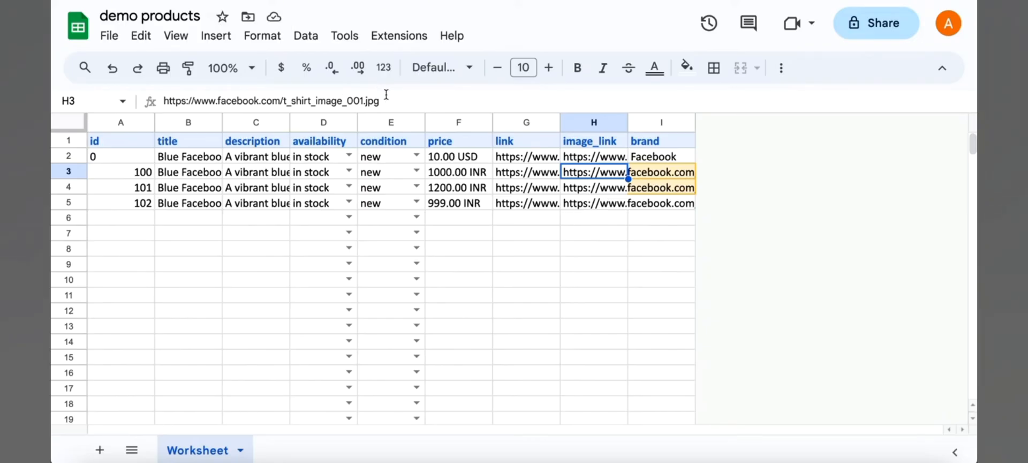
{"action": "left_click_drag", "start_coordinate": [378, 100], "coordinate": [138, 101]}
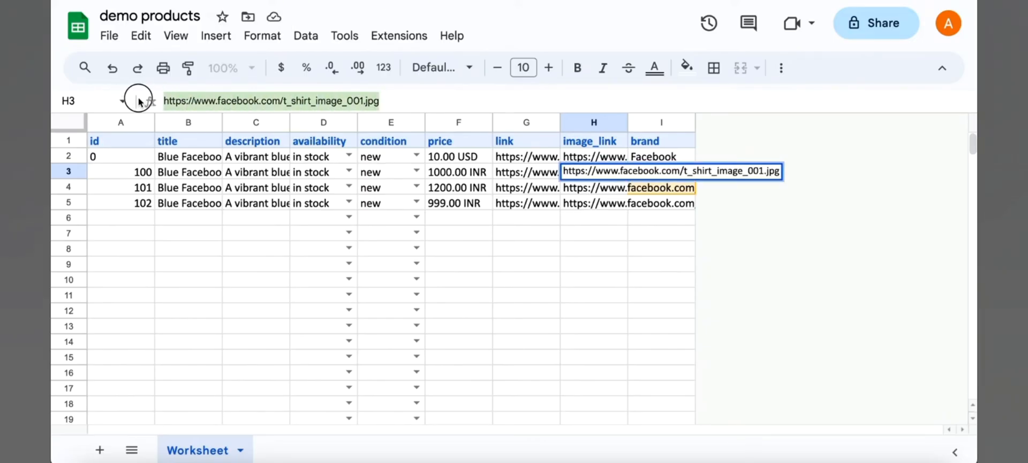
{"action": "left_click", "coordinate": [667, 219]}
- Set the brand of products 100, 101 and 102 to Demo
{"action": "left_click", "coordinate": [659, 174]}
{"action": "type", "text": "Demo"}
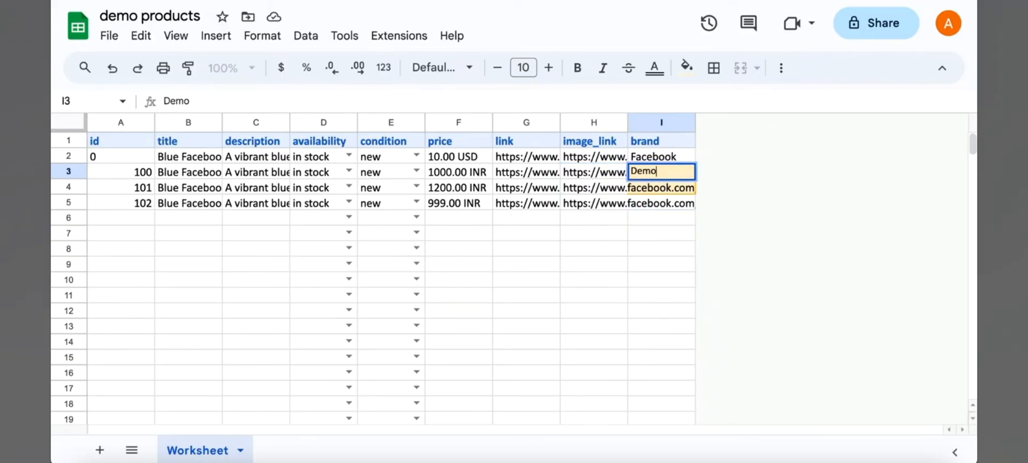
{"action": "key", "text": "Return"}
{"action": "type", "text": "Demo"}
{"action": "key", "text": "Return"}
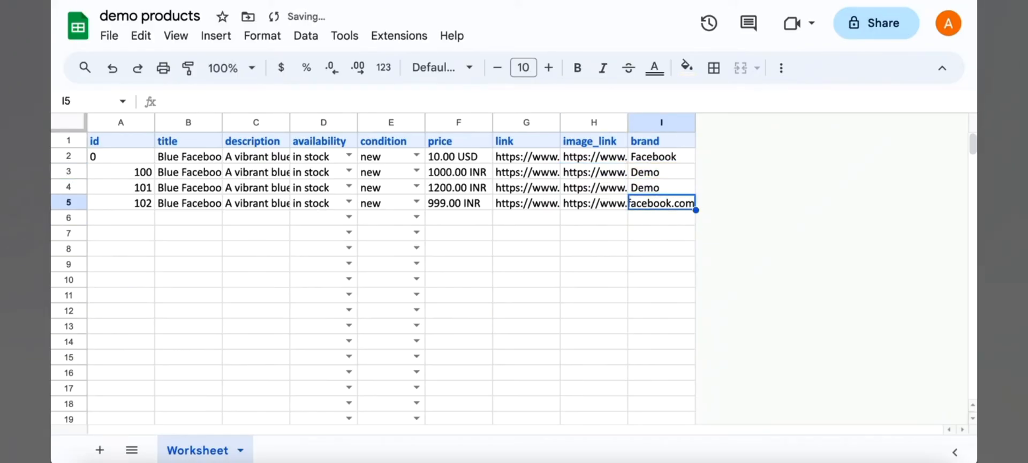
{"action": "type", "text": "Demo"}
{"action": "left_click", "coordinate": [655, 236]}
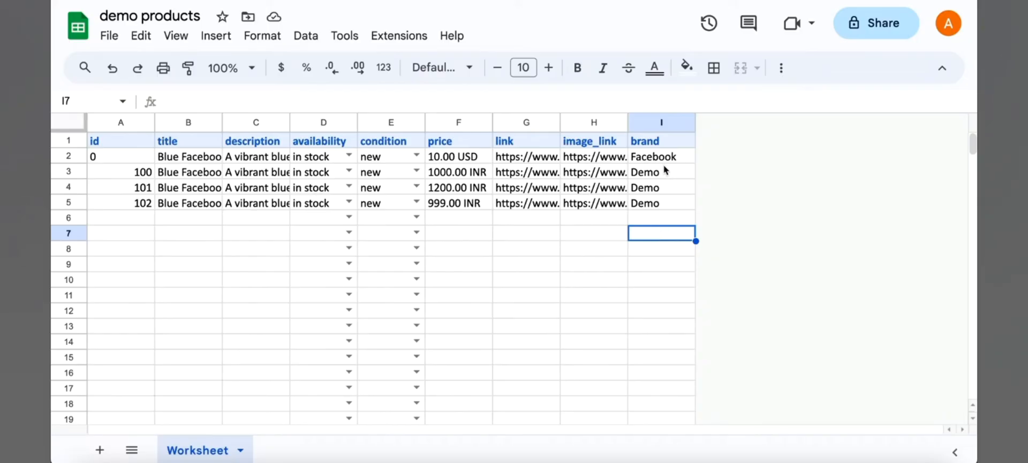
{"action": "left_click_drag", "start_coordinate": [664, 165], "coordinate": [658, 219]}
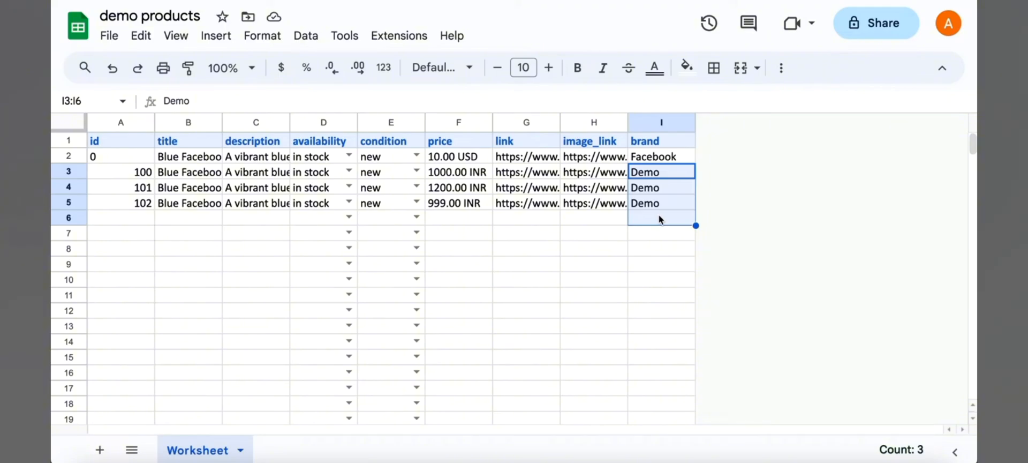
{"action": "left_click", "coordinate": [666, 240]}
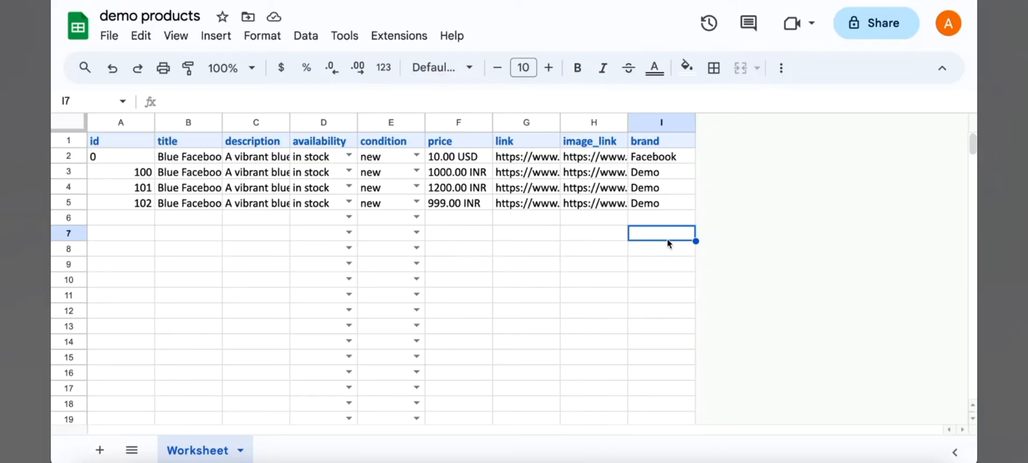
- Insert three new columns to the right of the brand column
{"action": "left_click", "coordinate": [662, 121]}
{"action": "right_click", "coordinate": [662, 121]}
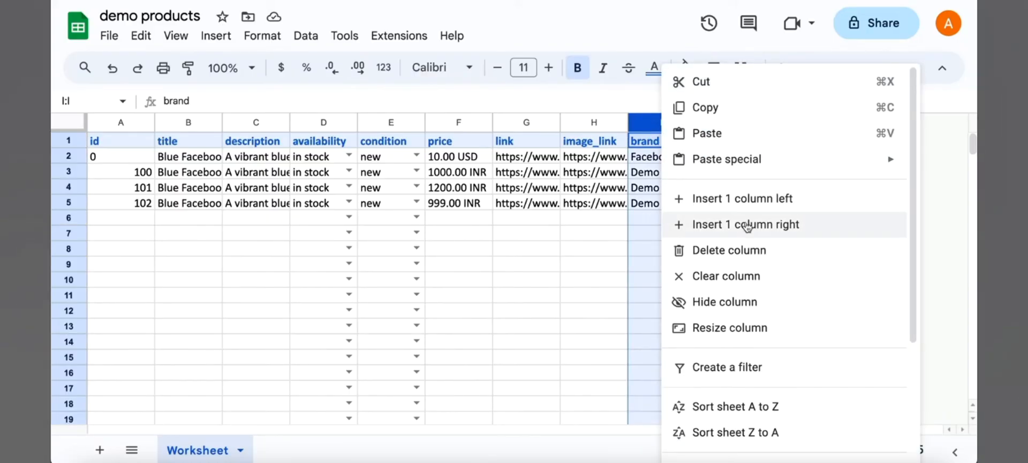
{"action": "left_click", "coordinate": [747, 227]}
{"action": "right_click", "coordinate": [652, 124]}
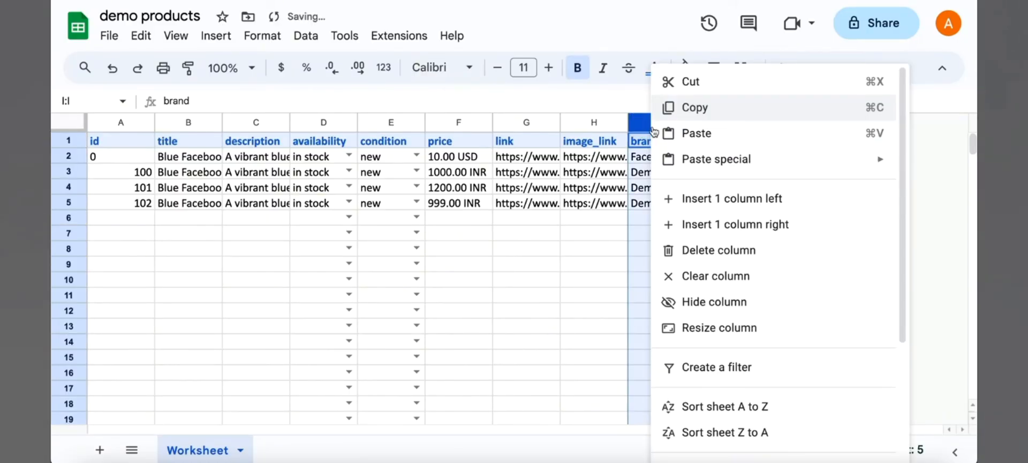
{"action": "left_click", "coordinate": [716, 226]}
{"action": "right_click", "coordinate": [671, 127]}
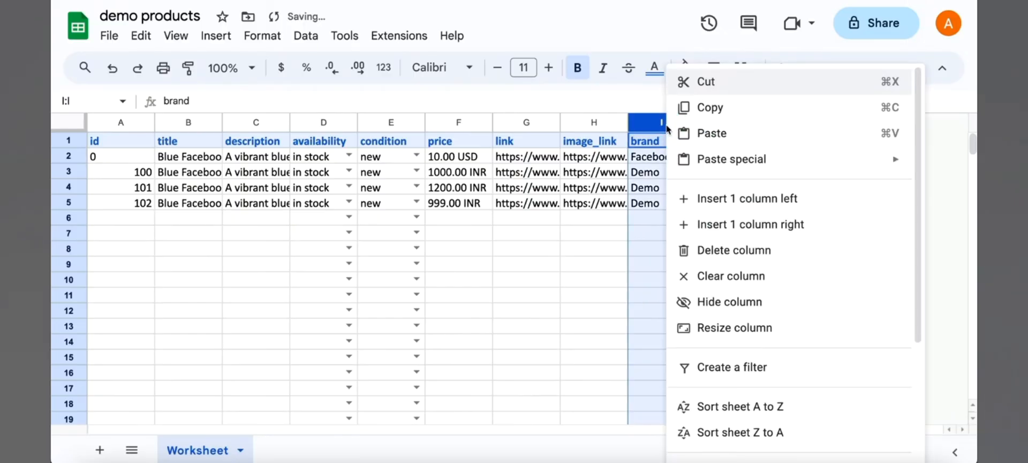
{"action": "left_click", "coordinate": [712, 227]}
{"action": "left_click", "coordinate": [747, 142]}
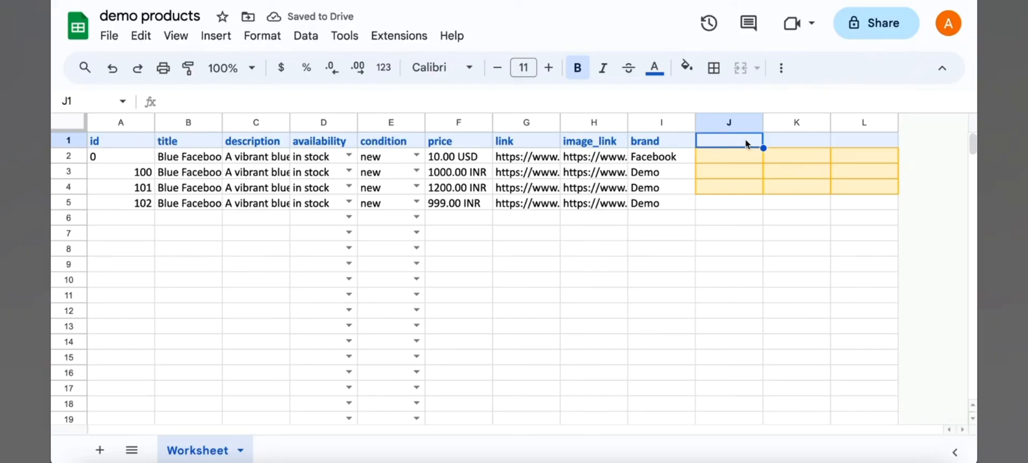
- Enter the headers origin_country and importer_name for the first two new columns
{"action": "type", "text": "or"}
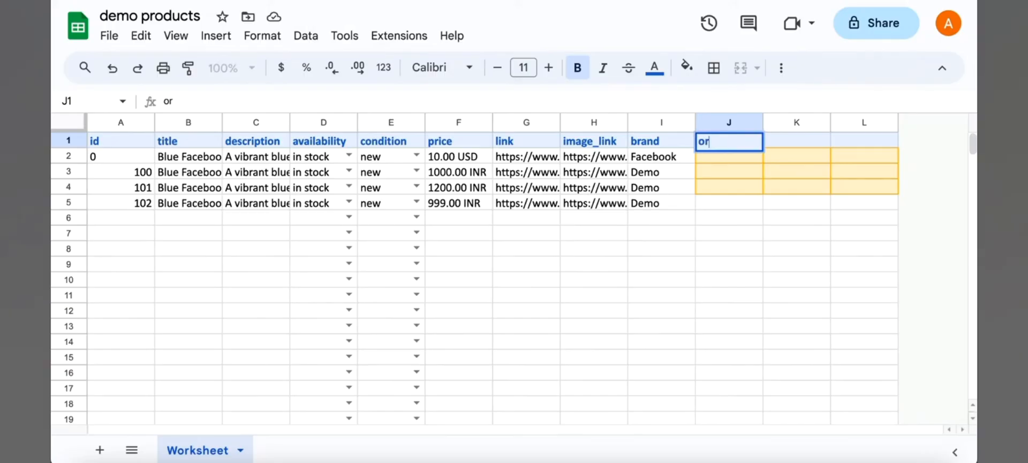
{"action": "type", "text": "iging_"}
{"action": "key", "text": "BackSpace"}
{"action": "key", "text": "BackSpace"}
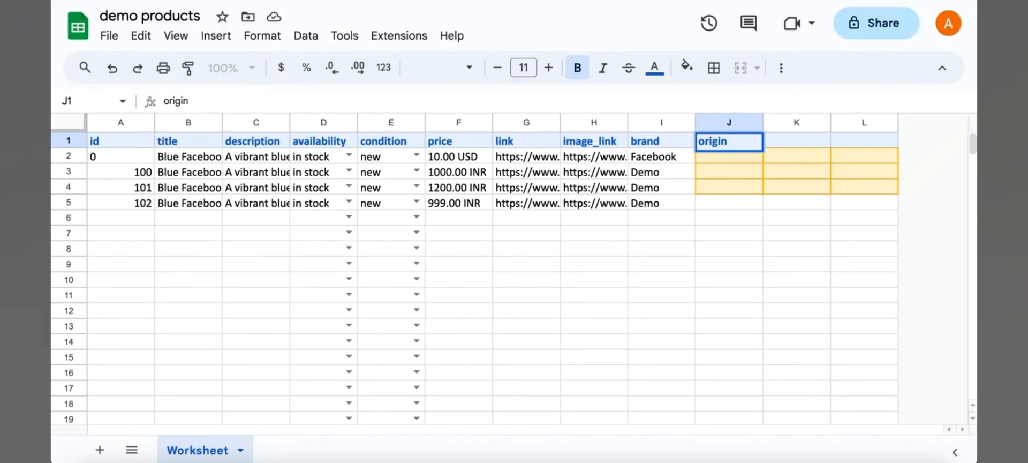
{"action": "type", "text": "_countrt"}
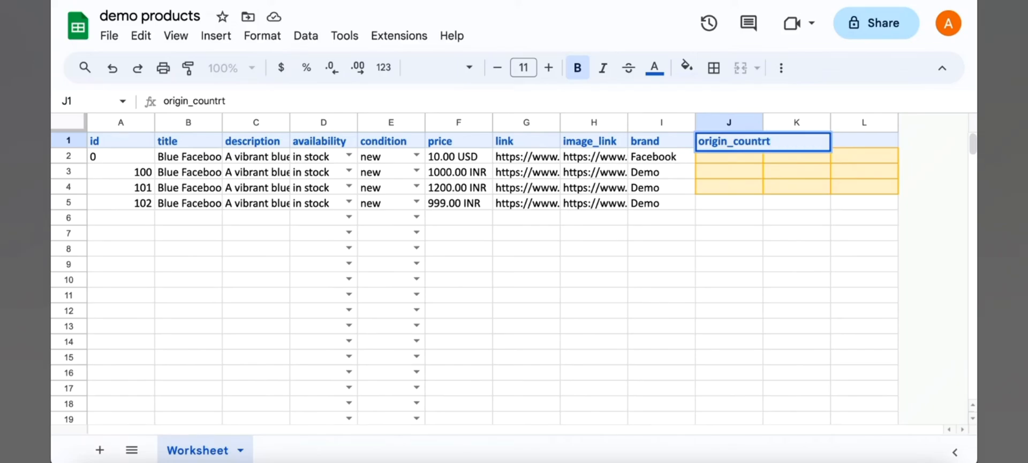
{"action": "key", "text": "BackSpace"}
{"action": "type", "text": "y"}
{"action": "key", "text": "Tab"}
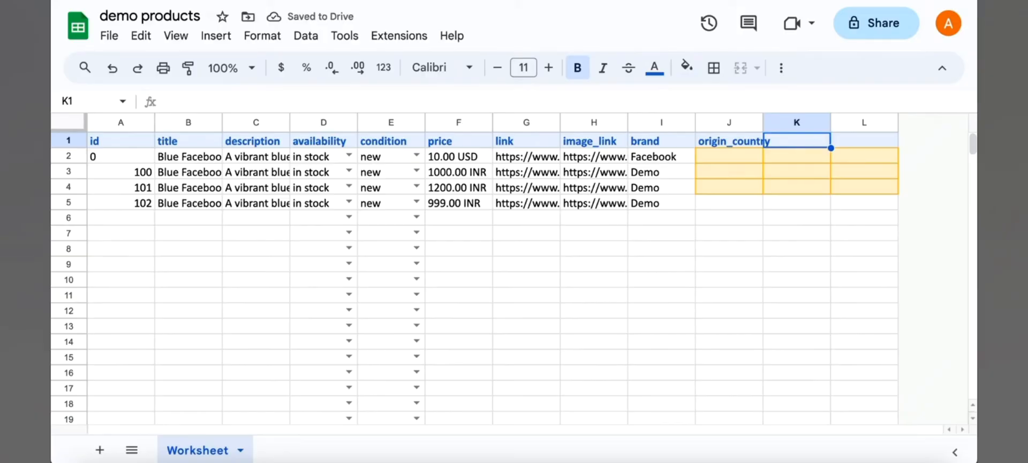
{"action": "type", "text": "importer"}
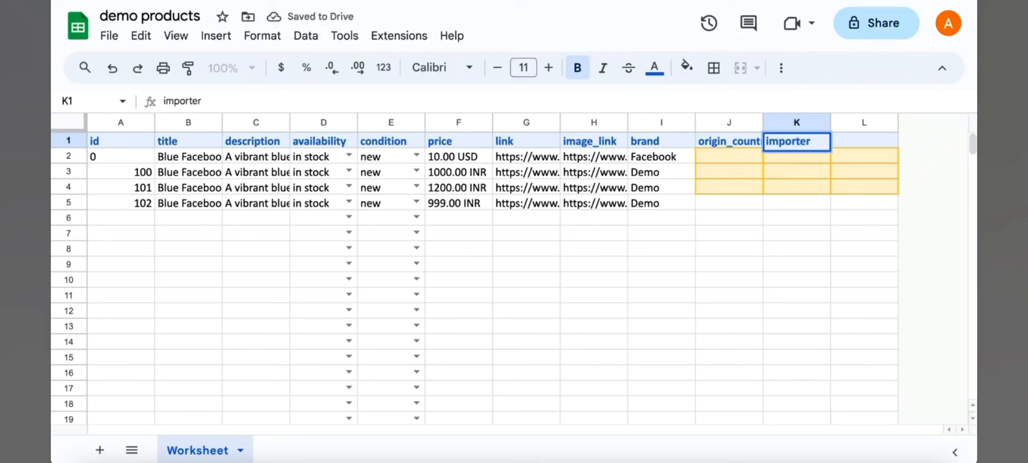
{"action": "type", "text": "_name"}
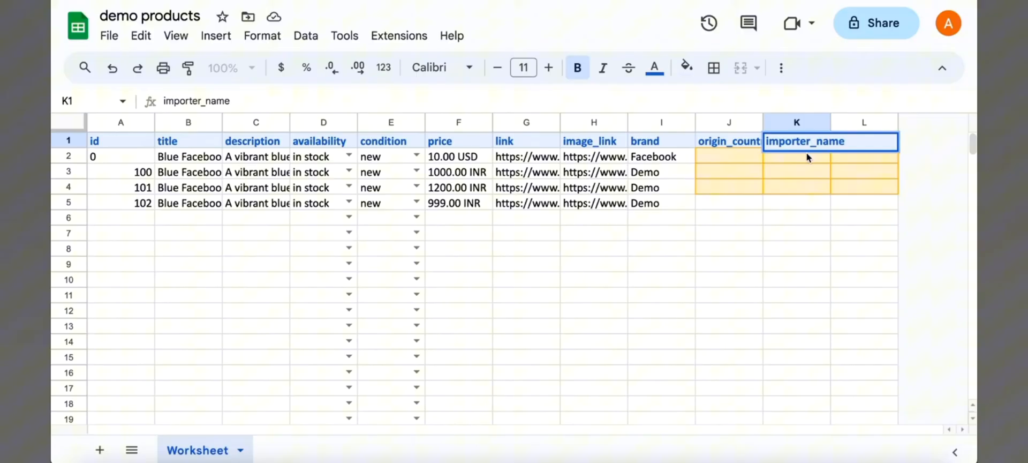
{"action": "left_click", "coordinate": [846, 215]}
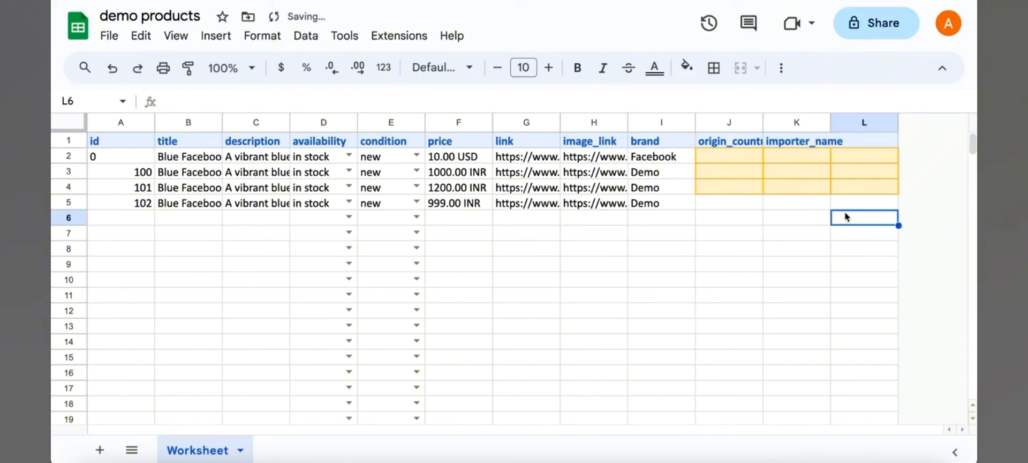
- Enter the header wa_compliance_category for the third new column
{"action": "left_click", "coordinate": [873, 141]}
{"action": "type", "text": "w"}
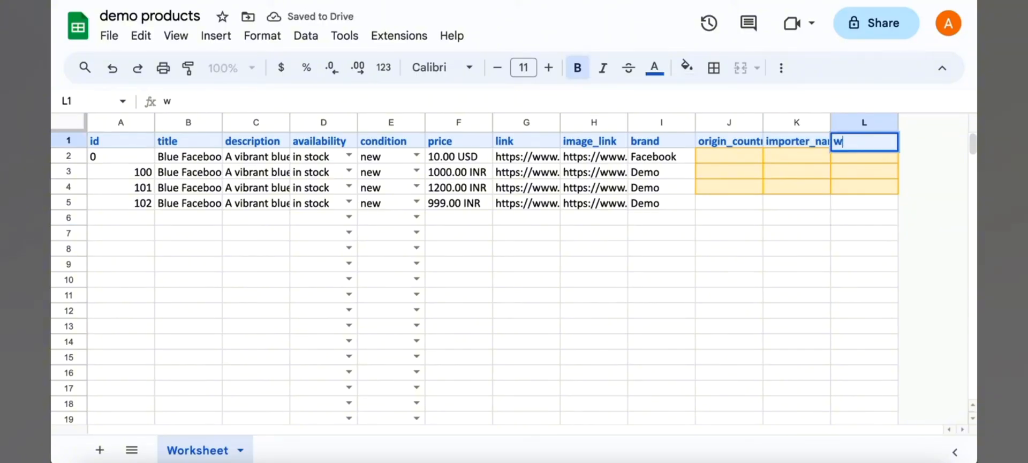
{"action": "type", "text": "a_complia"}
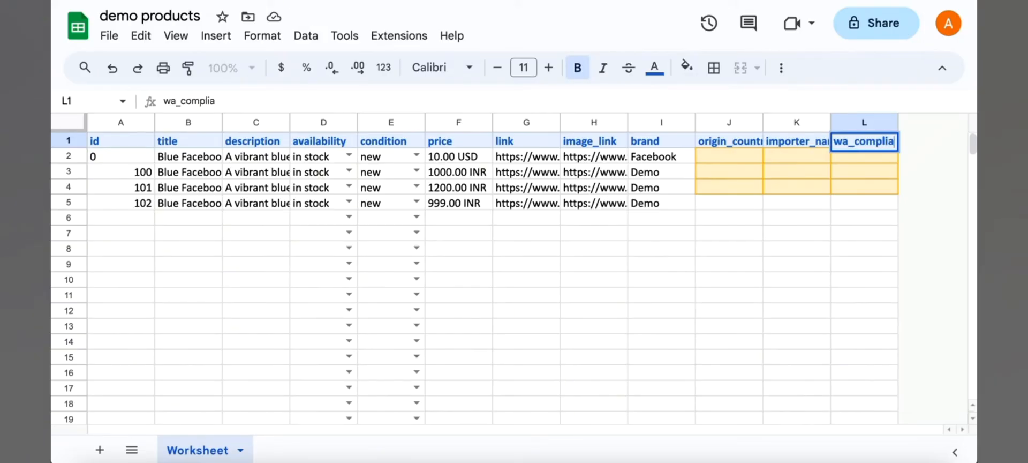
{"action": "type", "text": "nce_"}
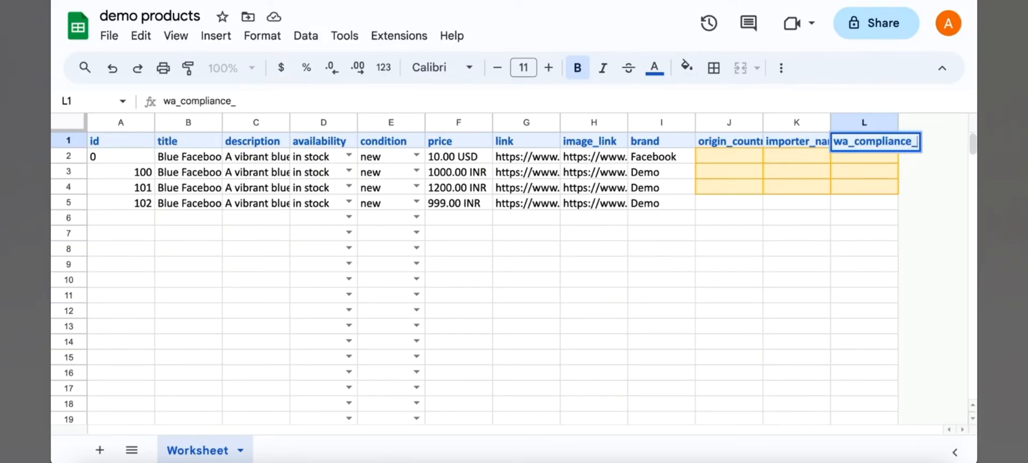
{"action": "type", "text": "category"}
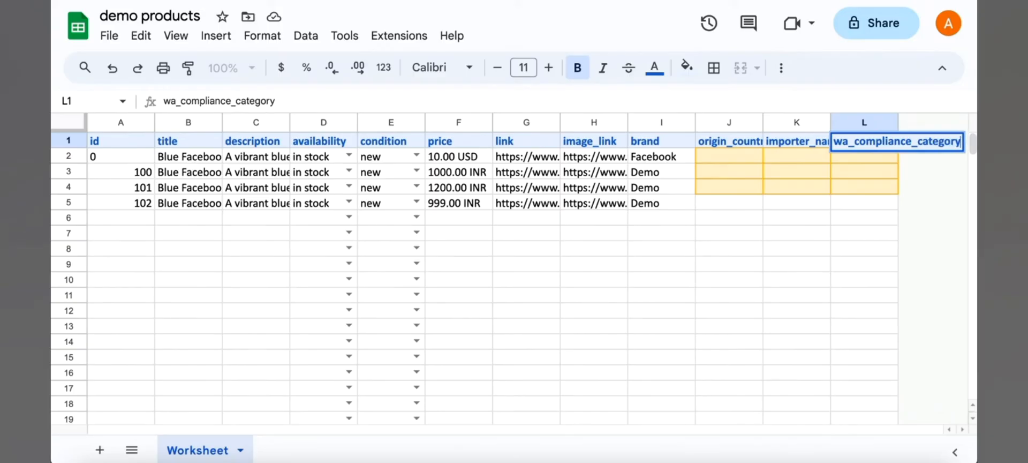
{"action": "left_click", "coordinate": [852, 205]}
- Set origin_country to IN for the sample product and the three new products
{"action": "left_click_drag", "start_coordinate": [741, 145], "coordinate": [841, 139]}
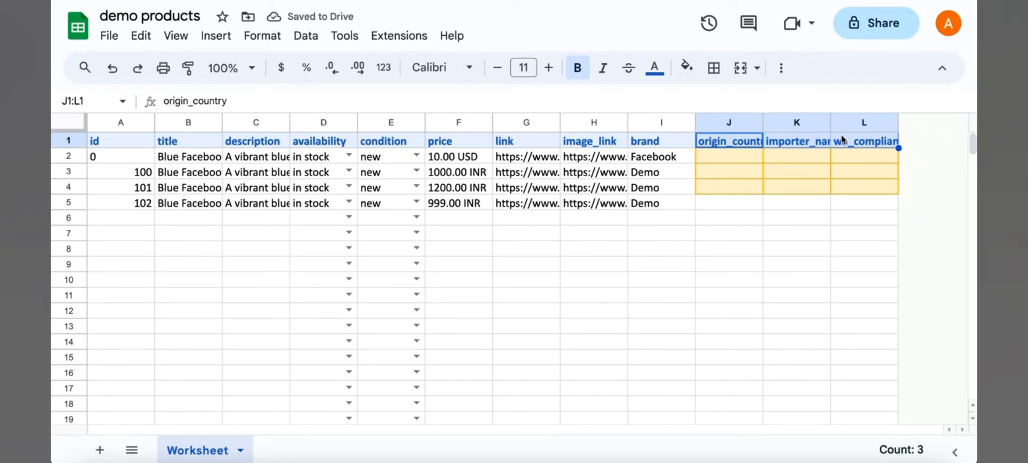
{"action": "left_click", "coordinate": [737, 161]}
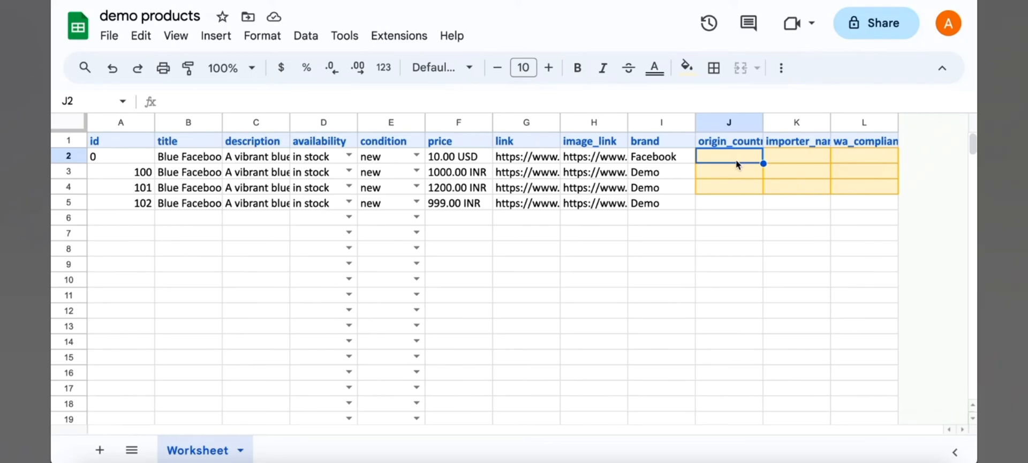
{"action": "type", "text": "IN"}
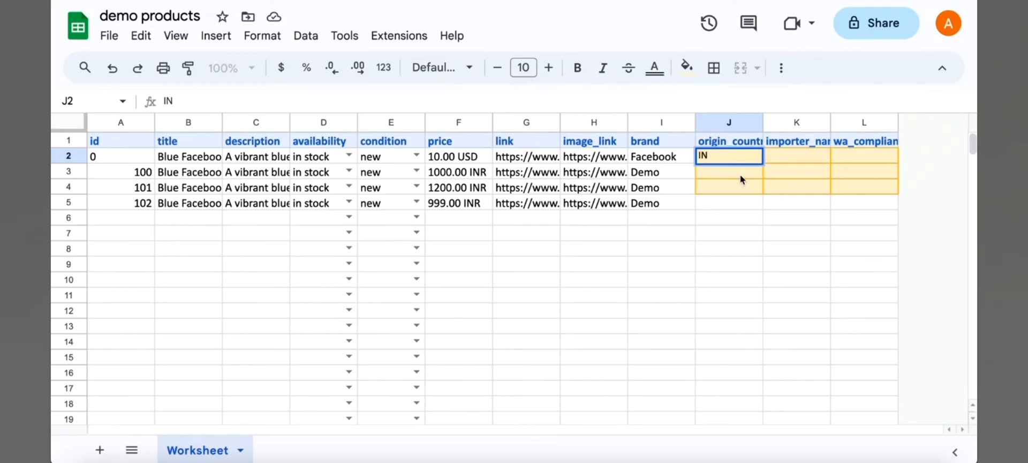
{"action": "key", "text": "Return"}
{"action": "type", "text": "IN"}
{"action": "key", "text": "Return"}
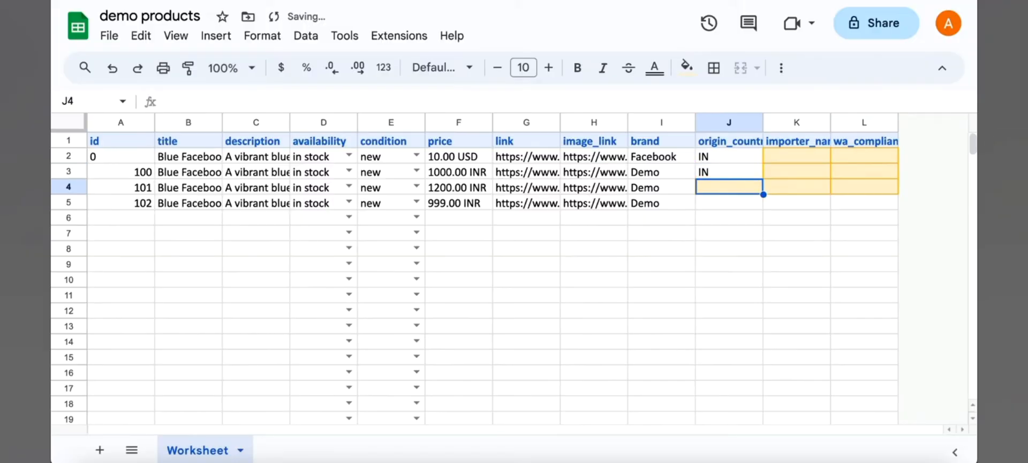
{"action": "type", "text": "IN"}
{"action": "key", "text": "Return"}
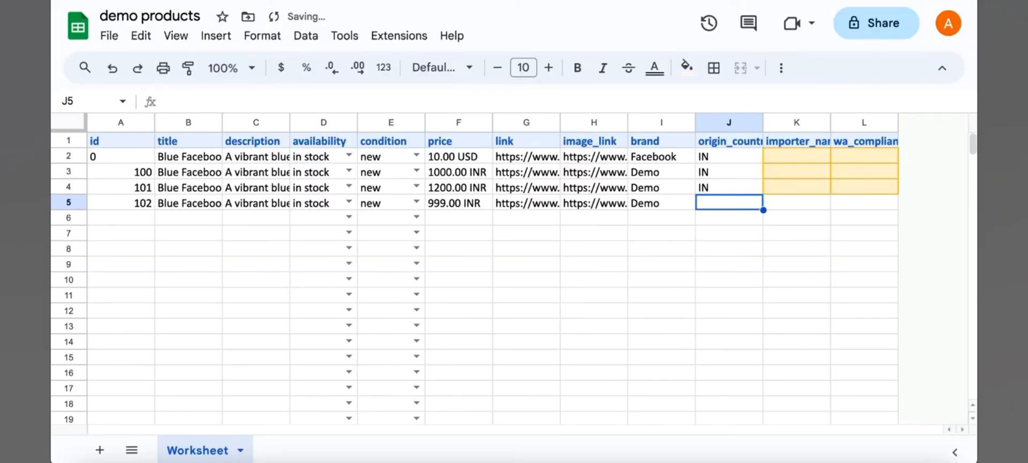
{"action": "type", "text": "IN"}
{"action": "left_click", "coordinate": [816, 157]}
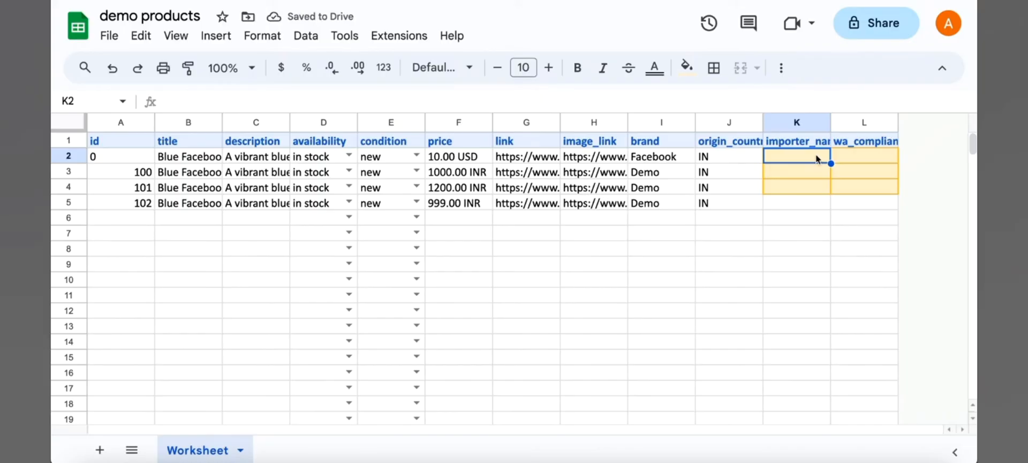
- Set importer_name to Demo for the sample row and copy it down to all four products
{"action": "type", "text": "D"}
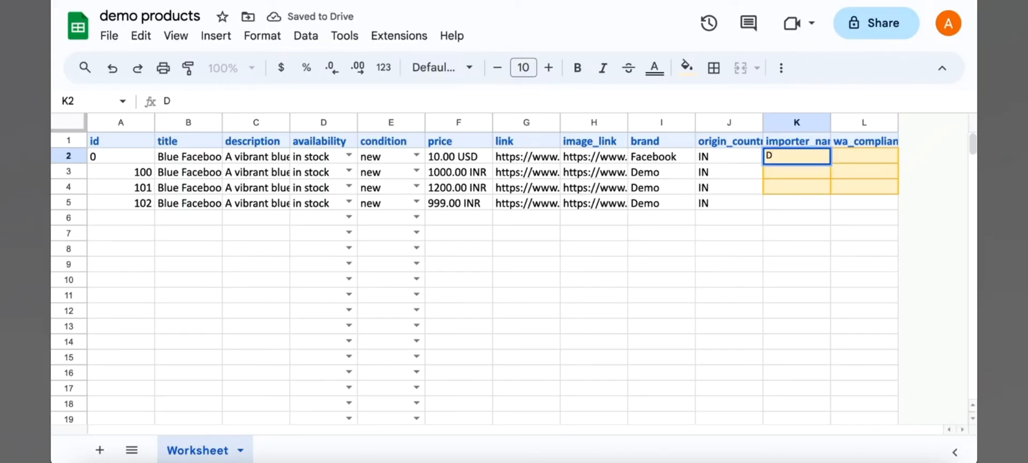
{"action": "type", "text": "emp"}
{"action": "key", "text": "Return"}
{"action": "key", "text": "Up"}
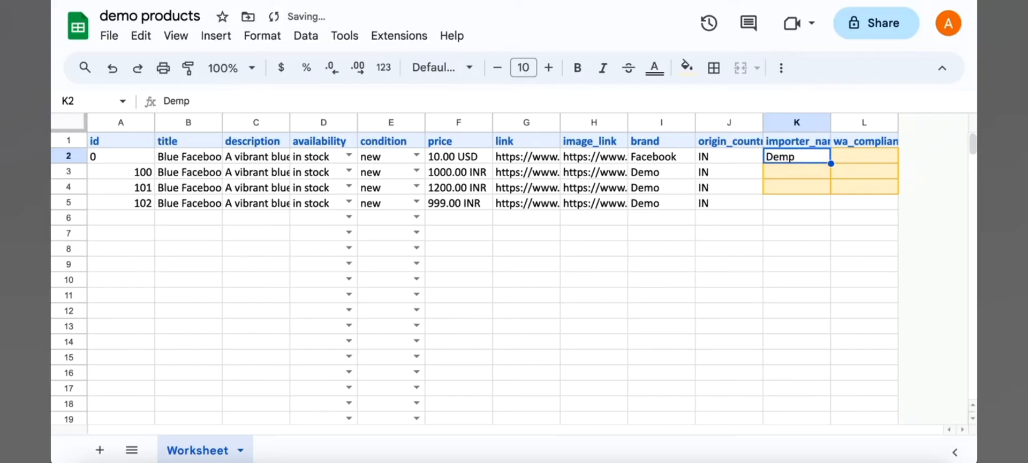
{"action": "type", "text": "Demo"}
{"action": "key", "text": "Return"}
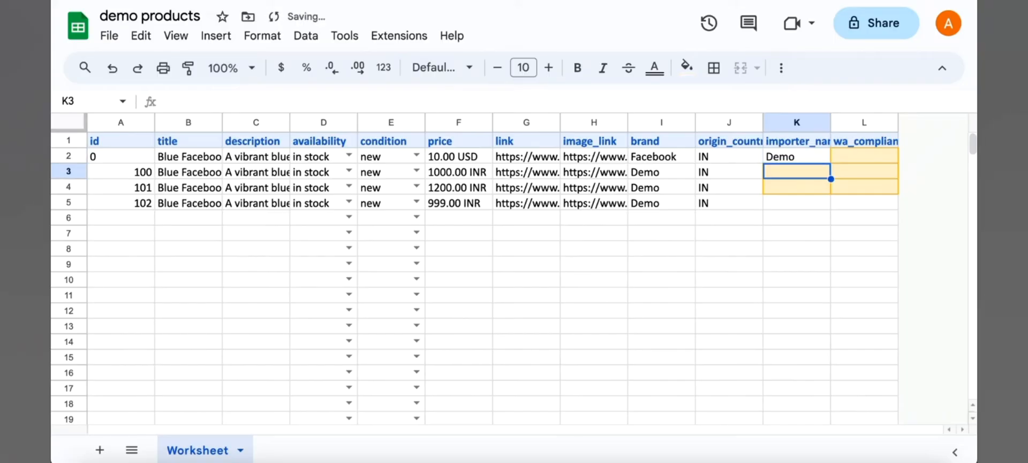
{"action": "key", "text": "Up"}
{"action": "key", "text": "ctrl+c"}
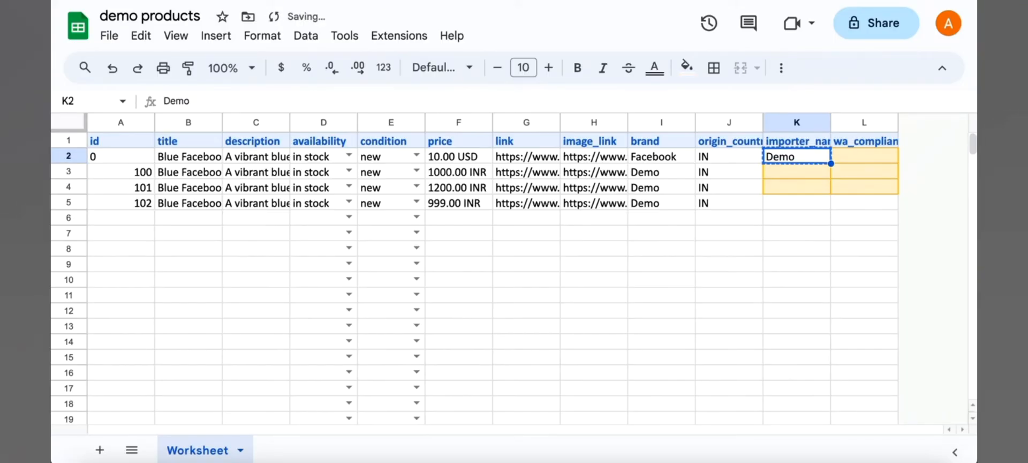
{"action": "key", "text": "shift+Down"}
{"action": "key", "text": "shift+Down"}
{"action": "key", "text": "shift+Down"}
{"action": "key", "text": "ctrl+v"}
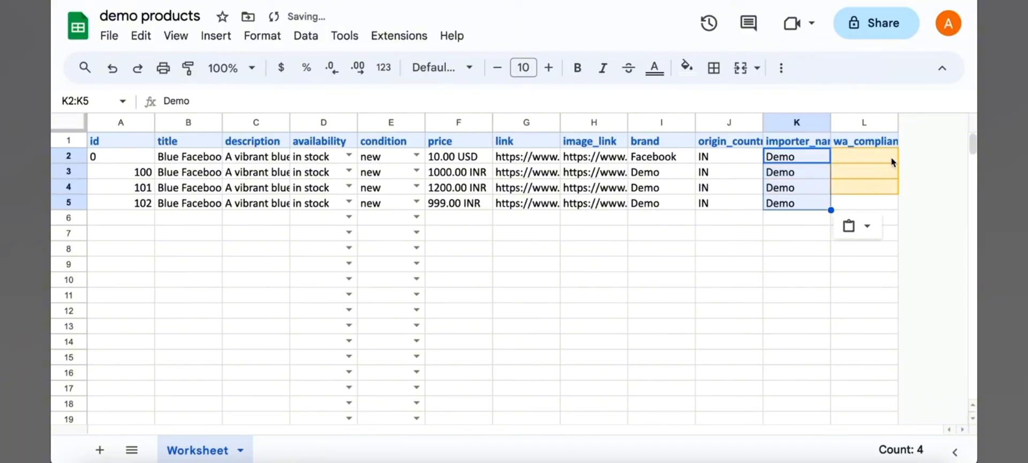
- Set wa_compliance_category to COUNTRY_ORIGIN_EXEMPT for the sample product row
{"action": "left_click", "coordinate": [885, 163]}
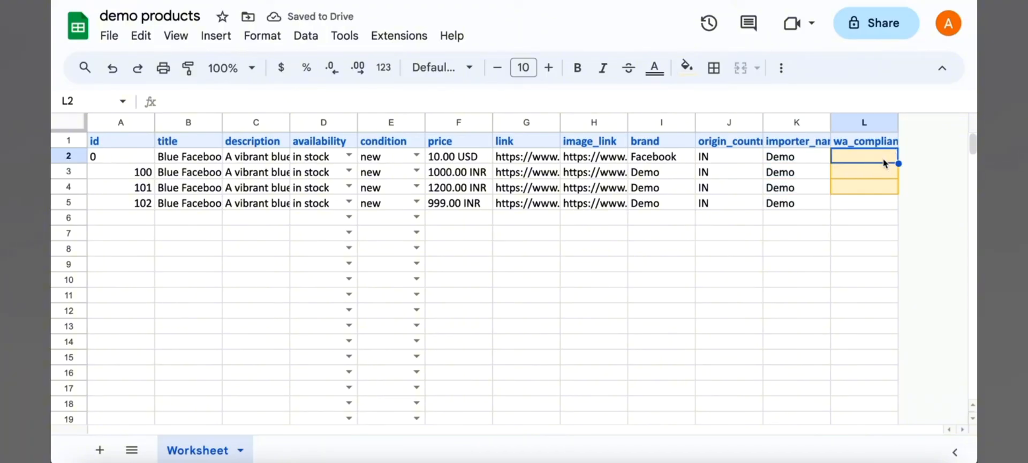
{"action": "type", "text": "COUNTR"}
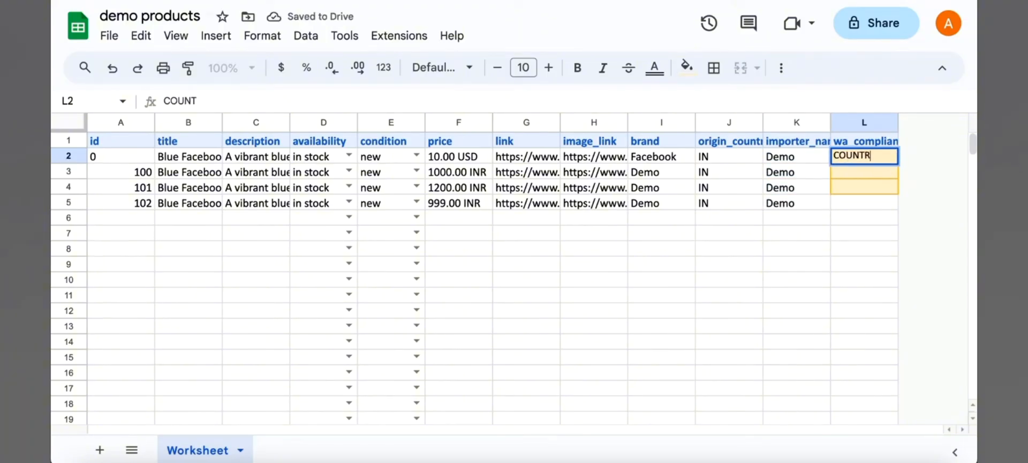
{"action": "type", "text": "Y_"}
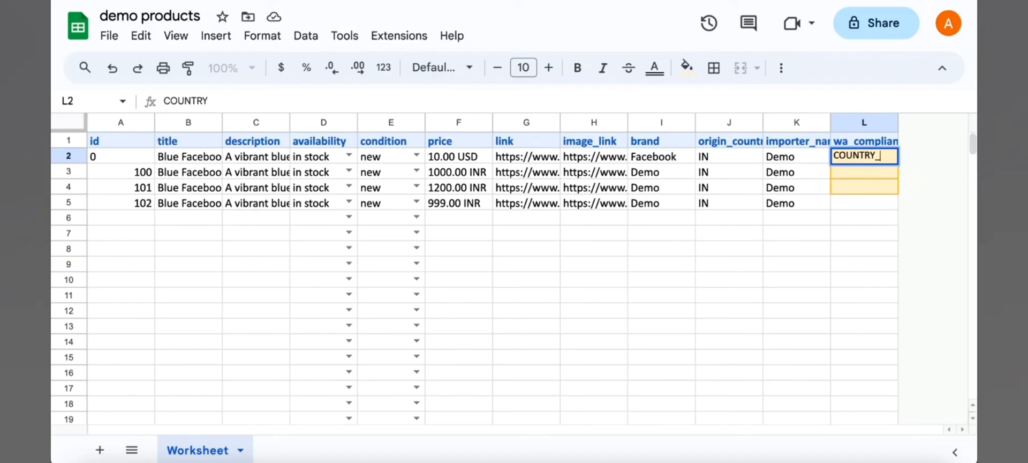
{"action": "type", "text": "ORIGIN_"}
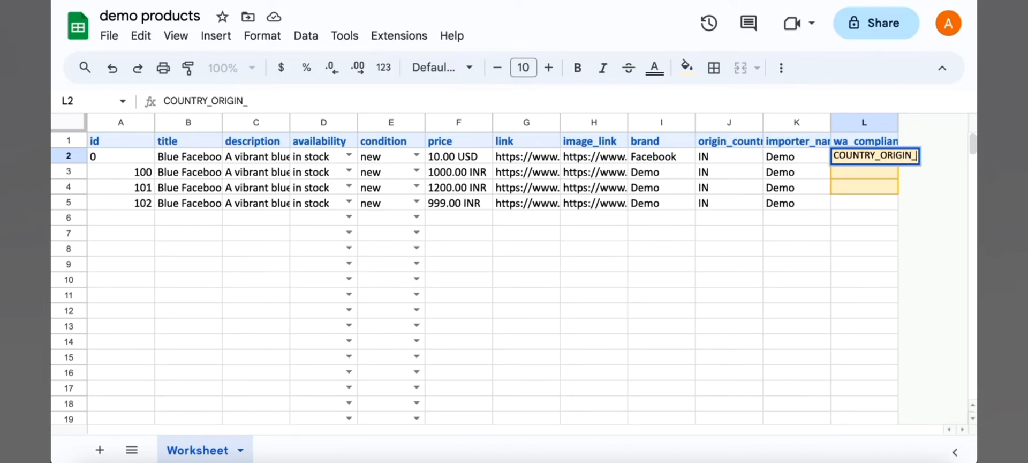
{"action": "type", "text": "EXE"}
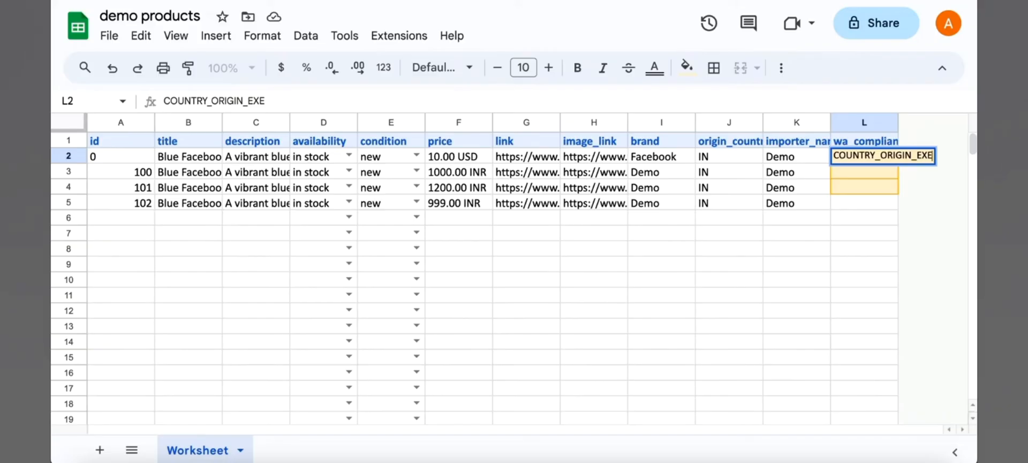
{"action": "type", "text": "MPT"}
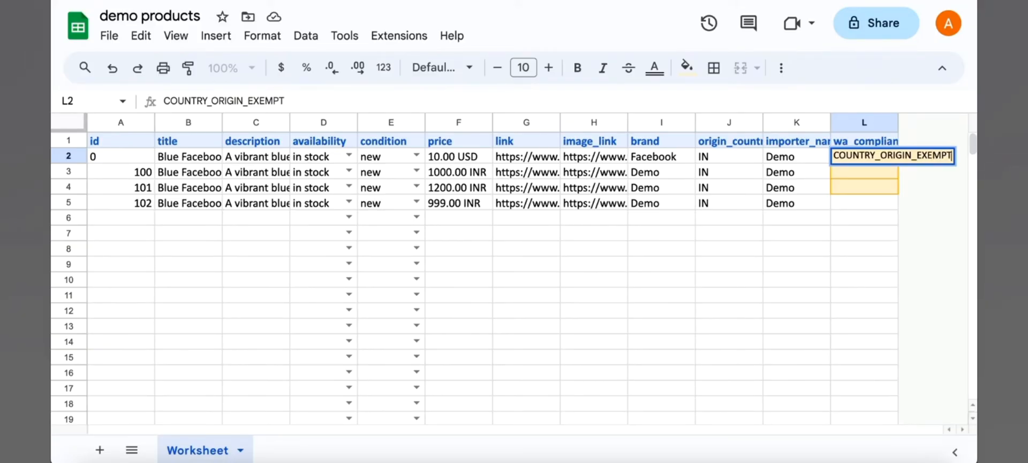
{"action": "key", "text": "Return"}
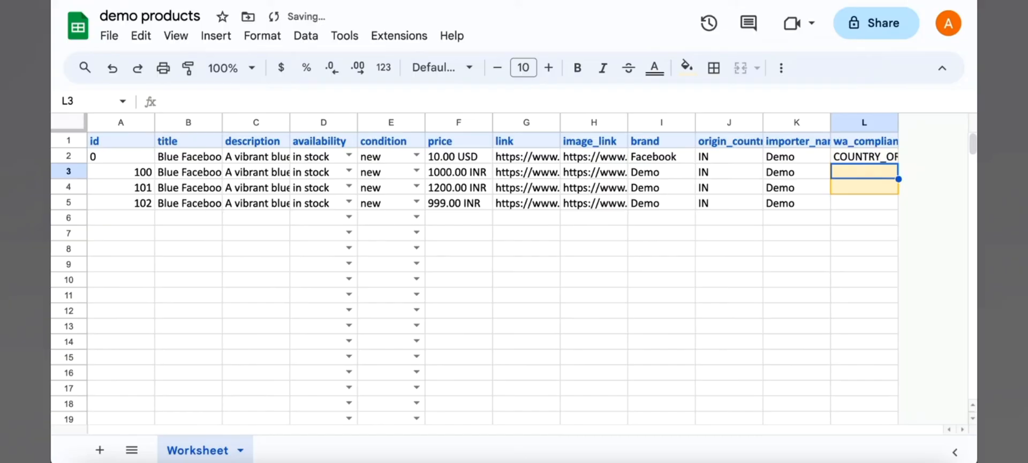
- Copy the COUNTRY_ORIGIN_EXEMPT value down to all four product rows
{"action": "left_click", "coordinate": [864, 156]}
{"action": "key", "text": "ctrl+c"}
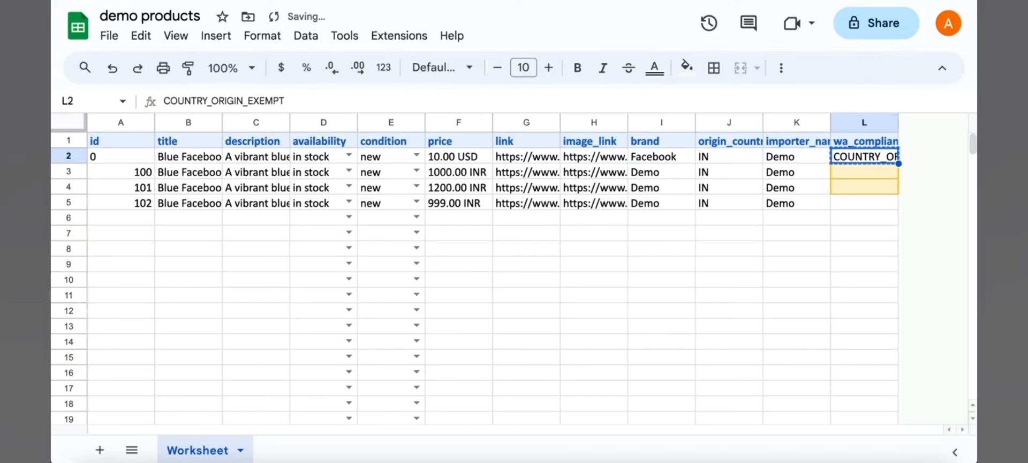
{"action": "key", "text": "shift+Down"}
{"action": "key", "text": "shift+Down"}
{"action": "key", "text": "shift+Down"}
{"action": "key", "text": "ctrl+v"}
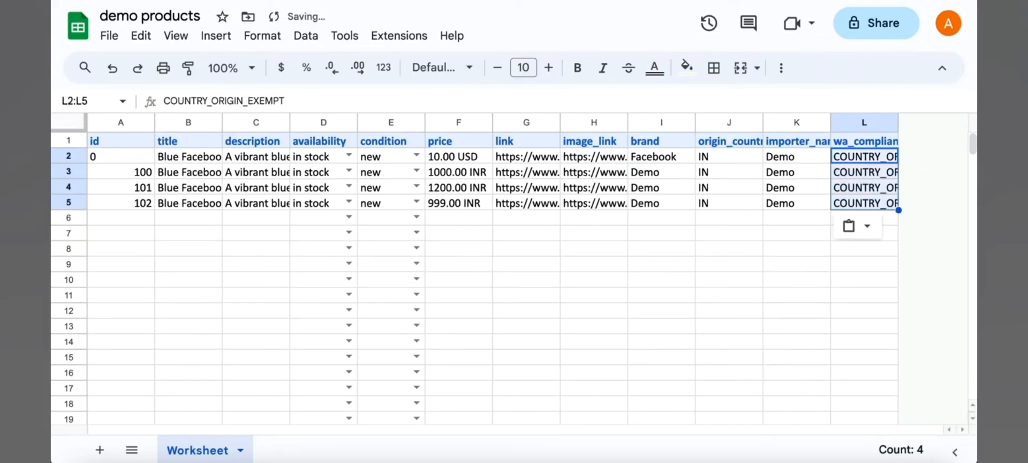
- Review the three new columns origin_country, importer_name and wa_compliance_category
{"action": "left_click", "coordinate": [821, 247]}
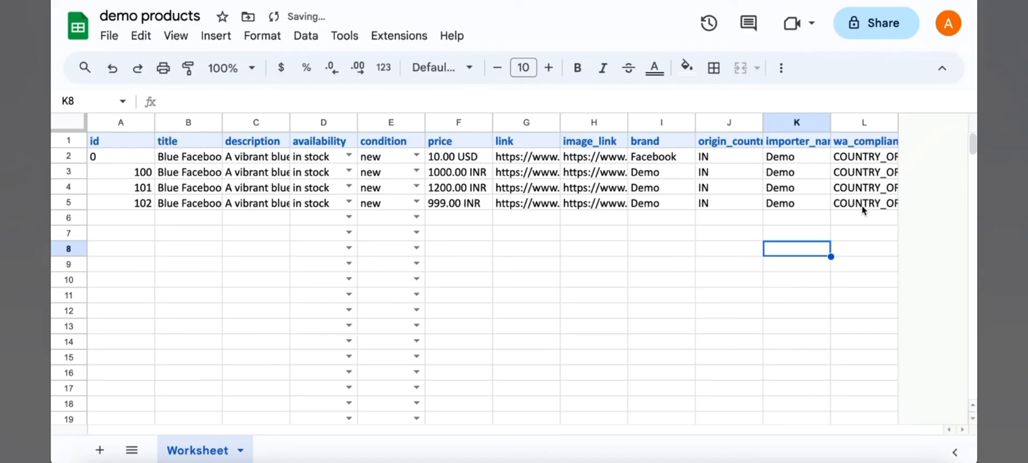
{"action": "left_click_drag", "start_coordinate": [863, 207], "coordinate": [737, 146]}
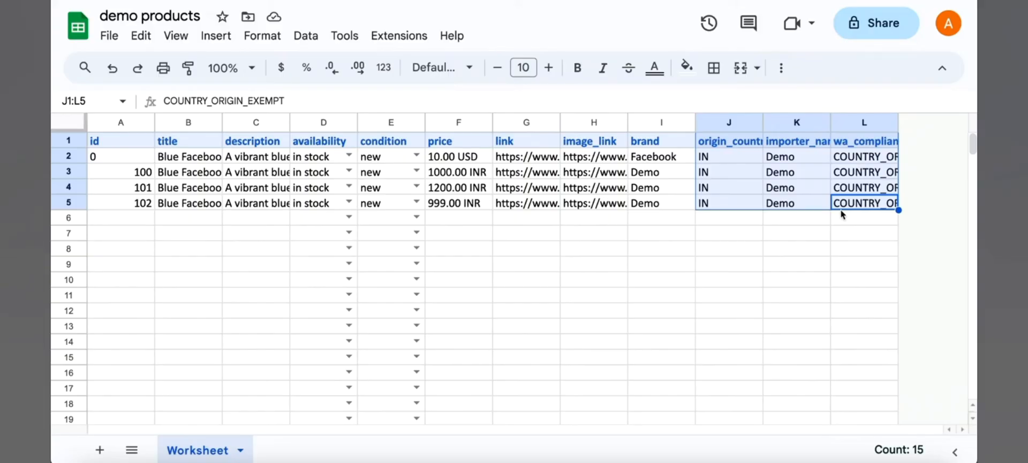
{"action": "left_click", "coordinate": [729, 123]}
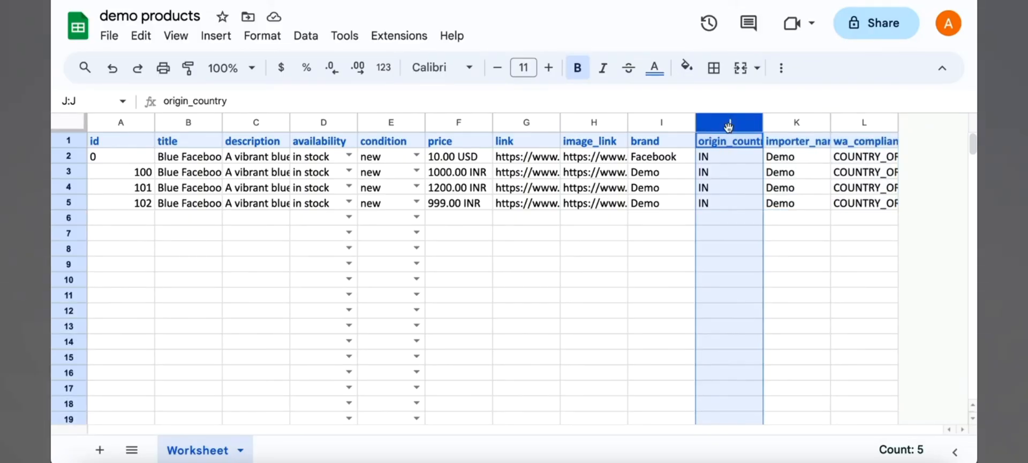
{"action": "left_click_drag", "start_coordinate": [729, 127], "coordinate": [863, 123]}
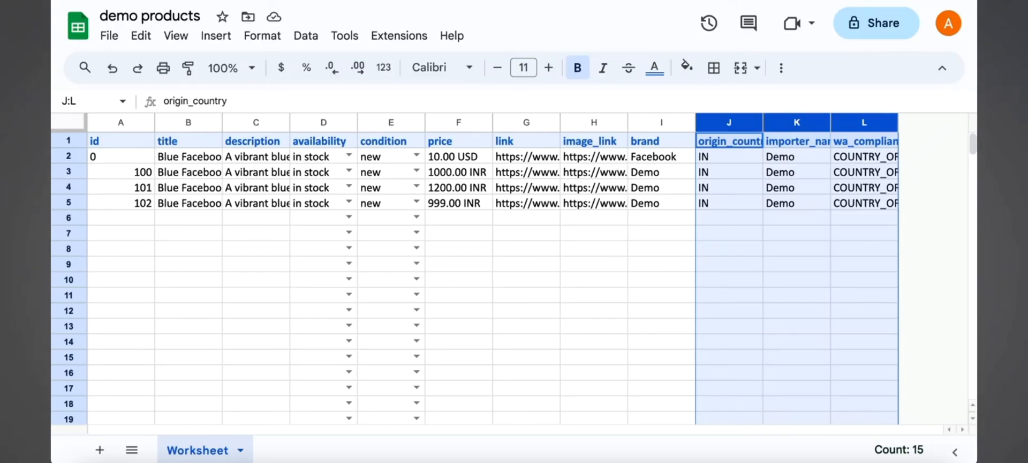
- Share the spreadsheet so anyone with the link can view it, and copy its link
{"action": "left_click", "coordinate": [875, 24]}
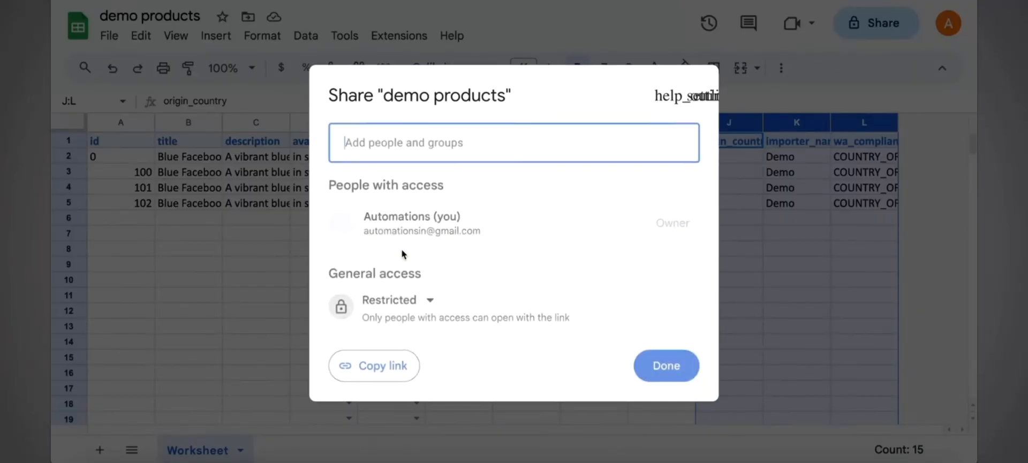
{"action": "left_click", "coordinate": [401, 301]}
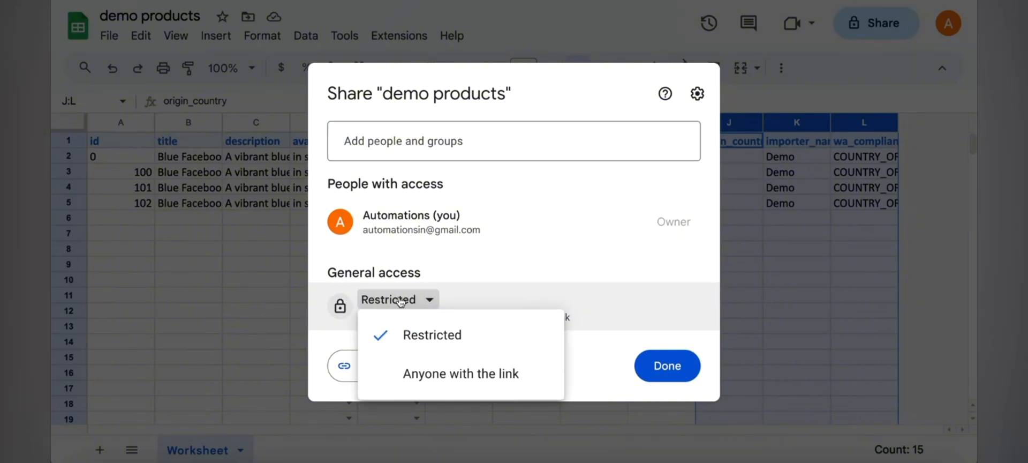
{"action": "left_click", "coordinate": [419, 378]}
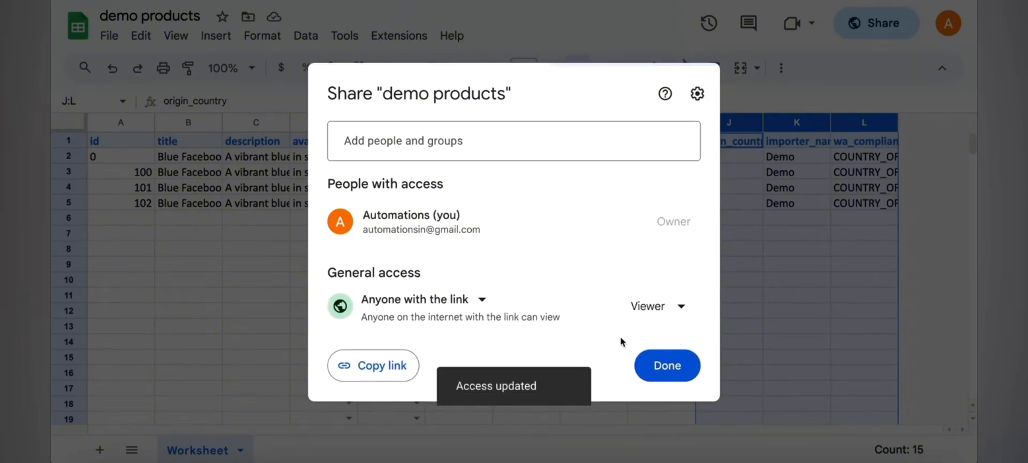
{"action": "left_click", "coordinate": [377, 366]}
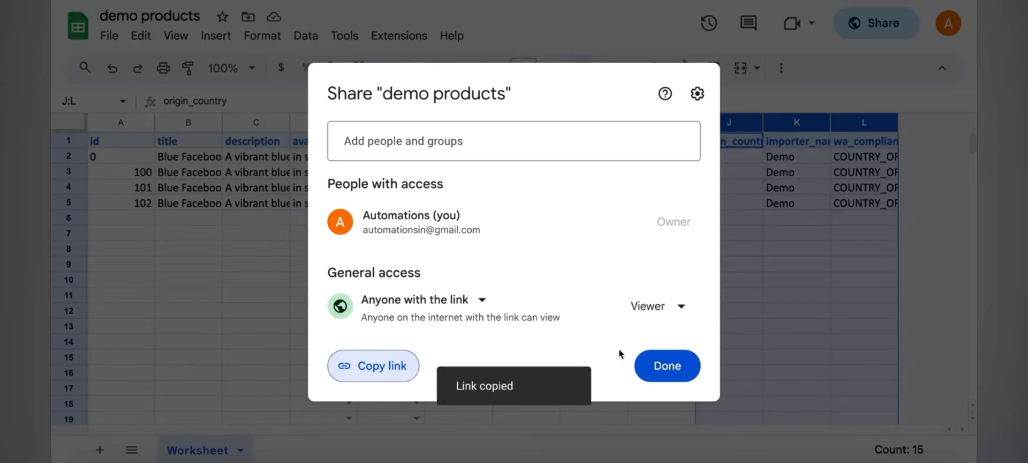
{"action": "left_click", "coordinate": [654, 369]}
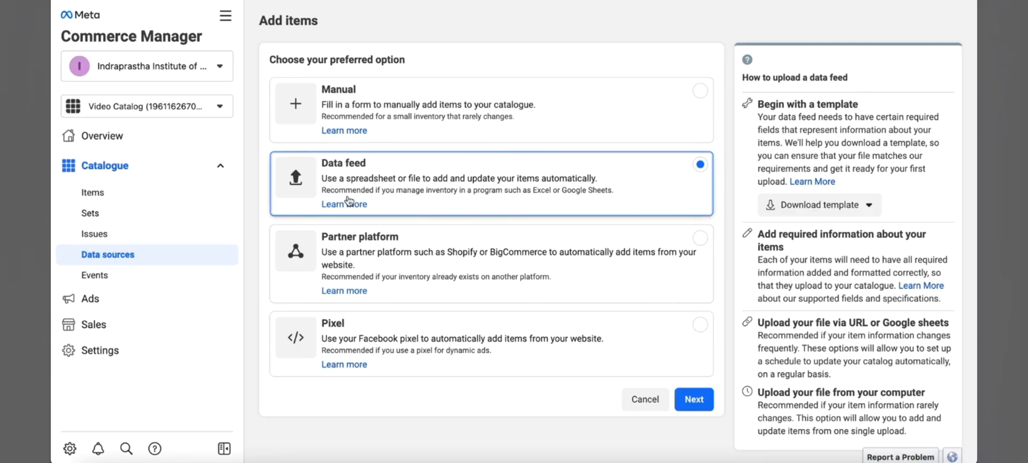
- Choose the data feed option and paste the sheet's sharing link as the Google Sheets feed URL
{"action": "left_click", "coordinate": [700, 406]}
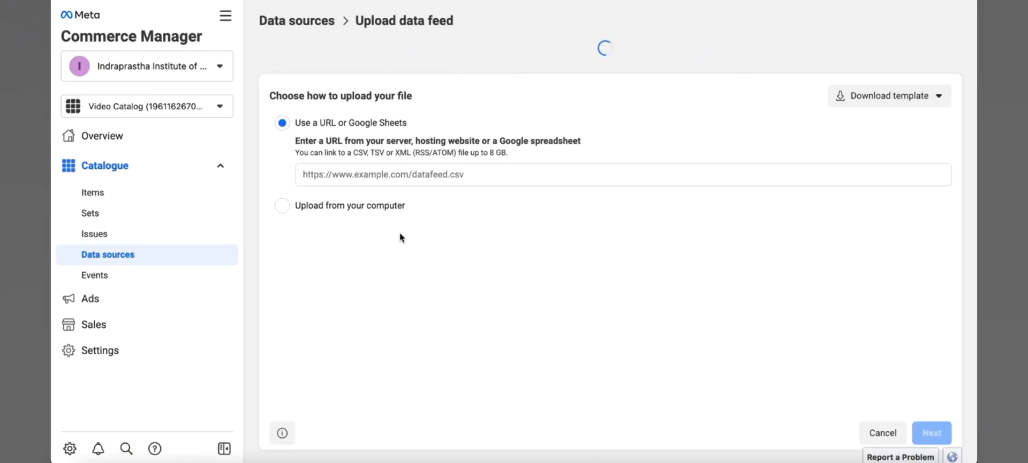
{"action": "left_click", "coordinate": [371, 140]}
{"action": "key", "text": "ctrl+v"}
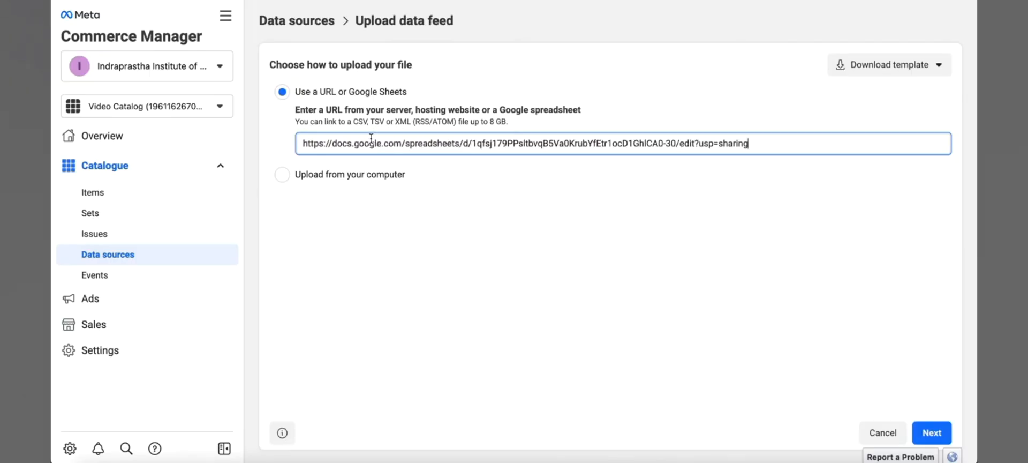
{"action": "left_click", "coordinate": [773, 169]}
{"action": "left_click", "coordinate": [365, 90]}
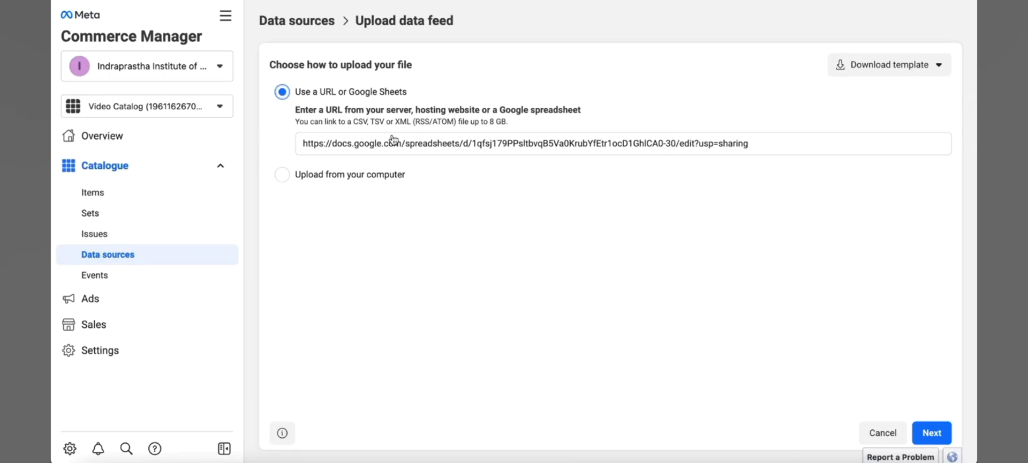
{"action": "left_click", "coordinate": [931, 435]}
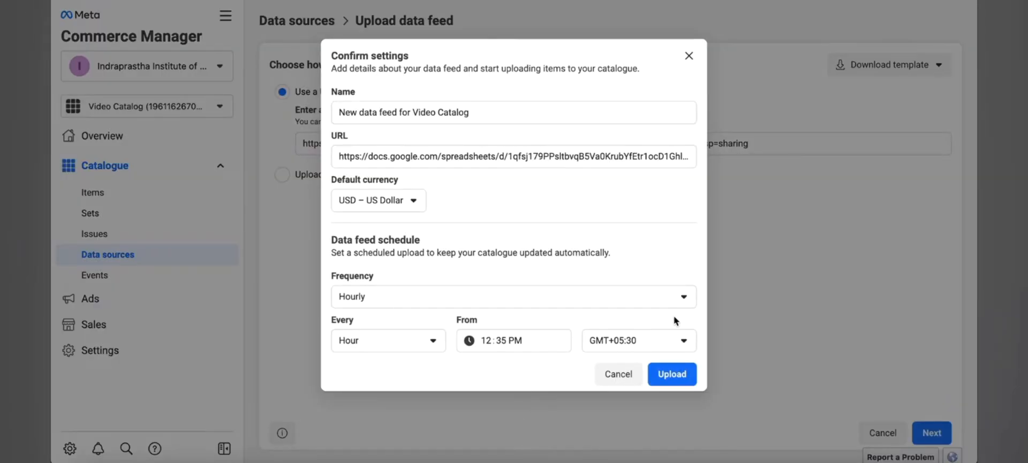
- Set the feed's default currency to INR – Indian Rupee
{"action": "left_click", "coordinate": [410, 203]}
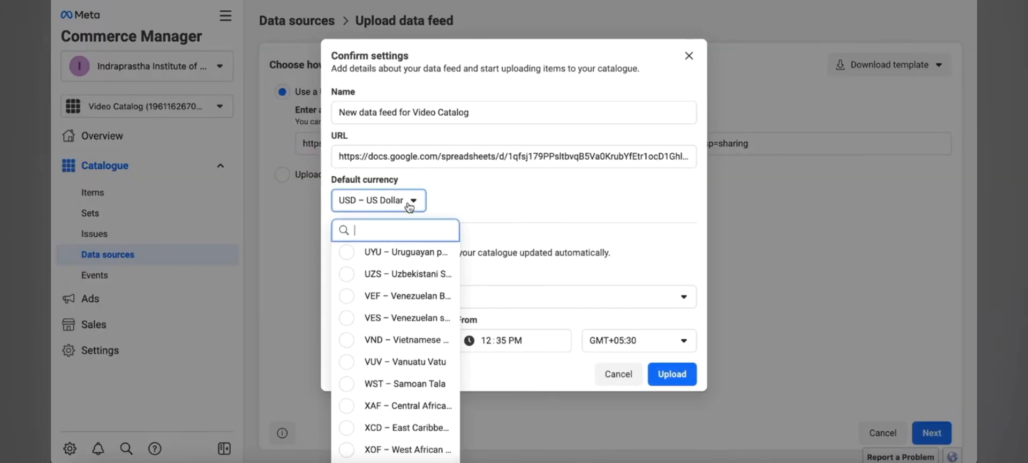
{"action": "type", "text": "ind"}
{"action": "left_click", "coordinate": [397, 247]}
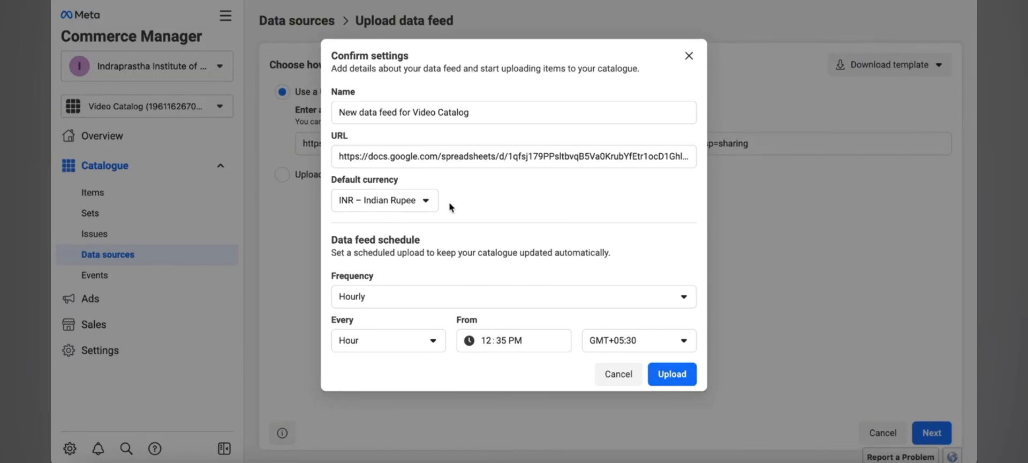
- Keep the feed schedule at Hourly, every Hour, and upload the data feed
{"action": "left_click", "coordinate": [403, 291]}
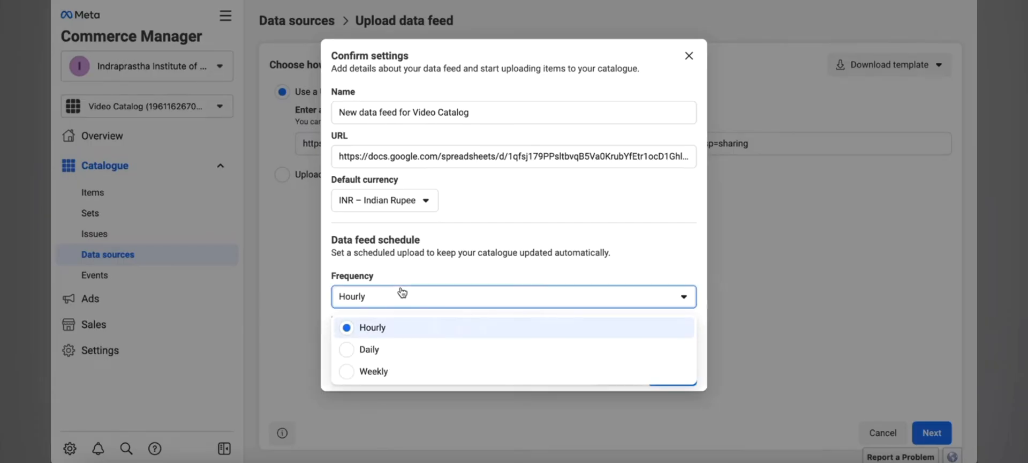
{"action": "left_click", "coordinate": [399, 324]}
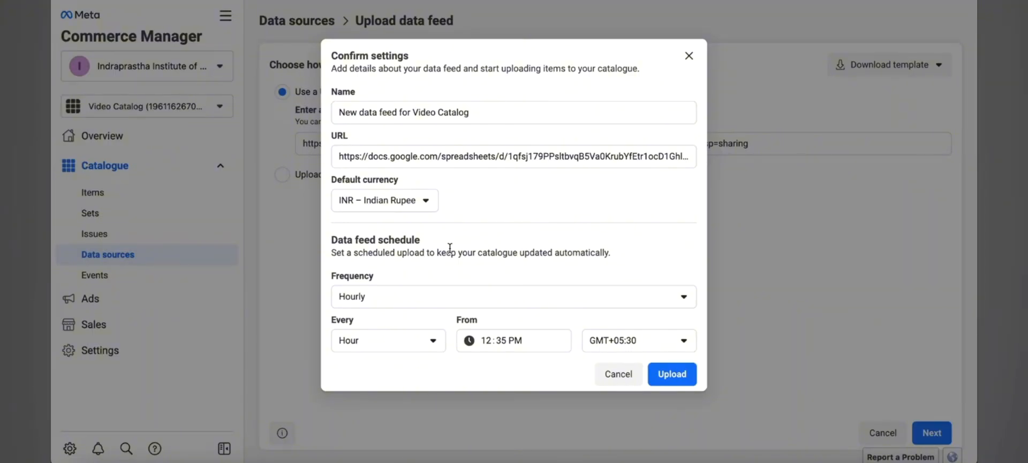
{"action": "left_click", "coordinate": [403, 347]}
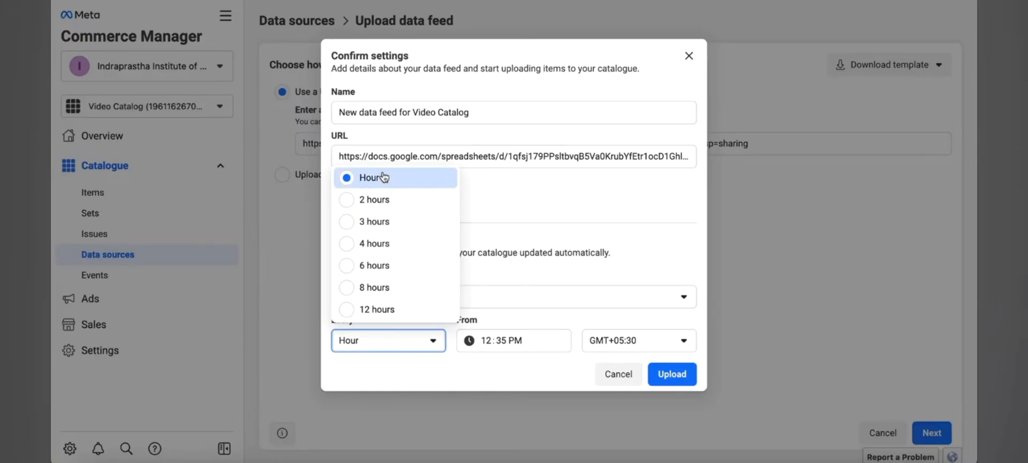
{"action": "left_click", "coordinate": [395, 351]}
{"action": "left_click", "coordinate": [395, 351]}
{"action": "left_click", "coordinate": [536, 368]}
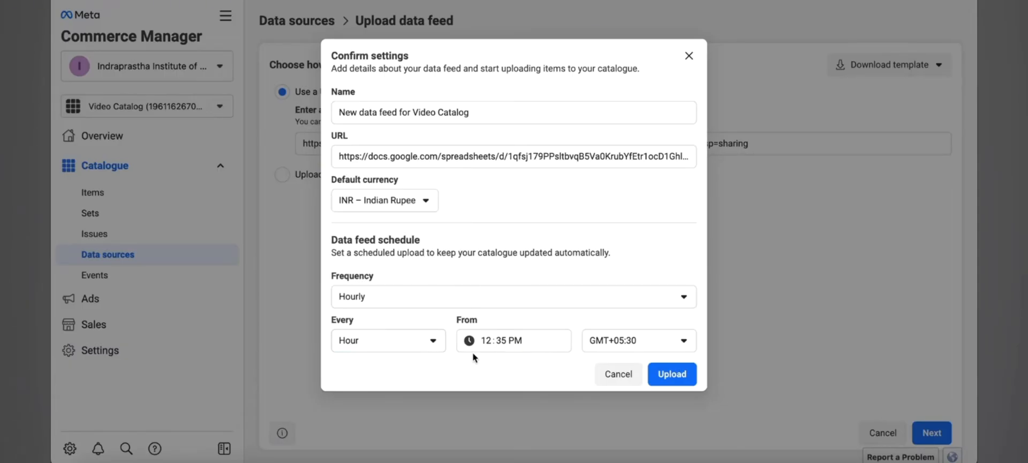
{"action": "left_click", "coordinate": [394, 302]}
{"action": "left_click", "coordinate": [436, 278]}
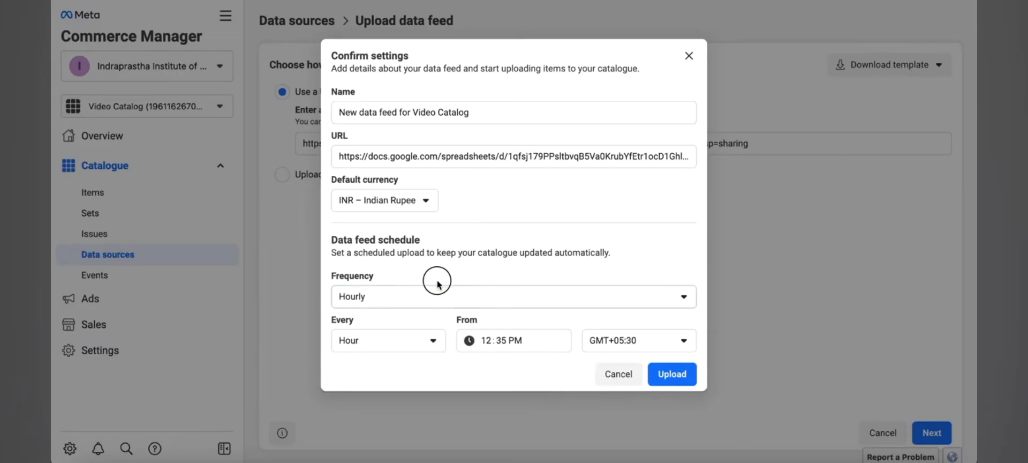
{"action": "left_click", "coordinate": [657, 374]}
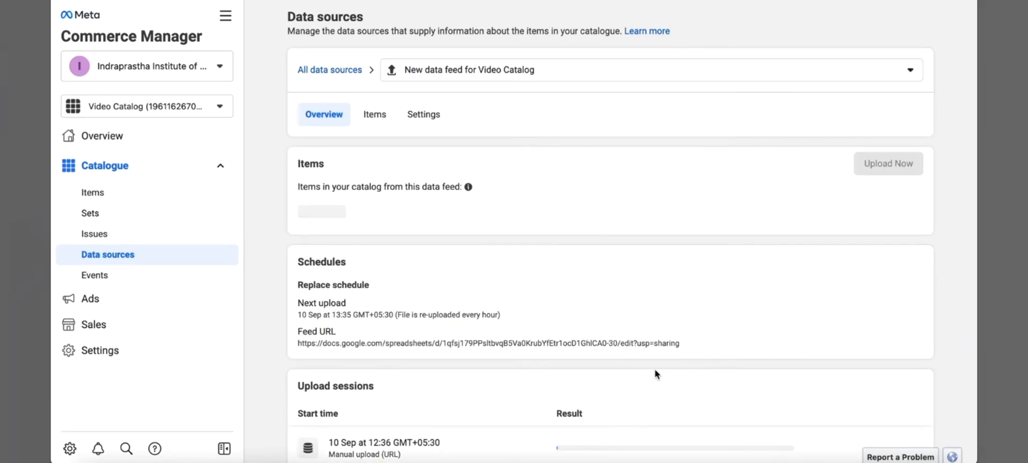
{"action": "scroll", "coordinate": [657, 374], "scroll_direction": "down", "scroll_amount": 1}
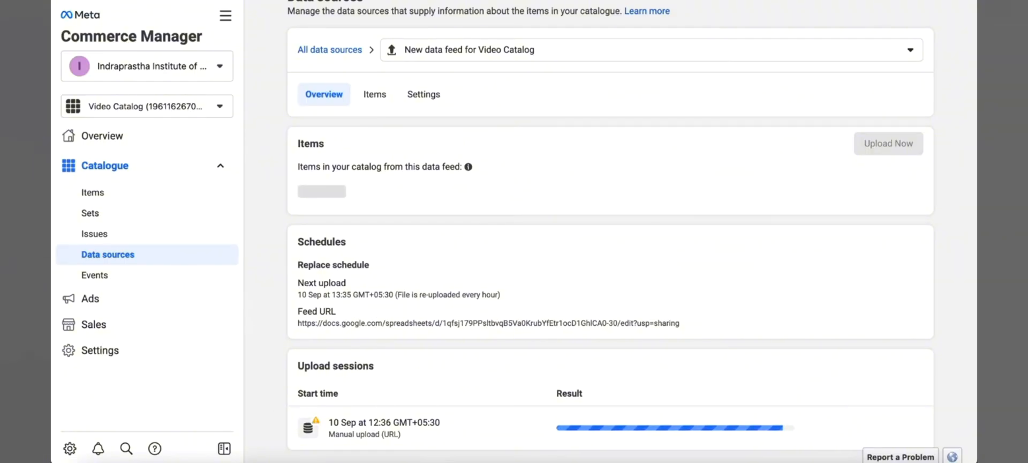
{"action": "scroll", "coordinate": [486, 210], "scroll_direction": "up", "scroll_amount": 1}
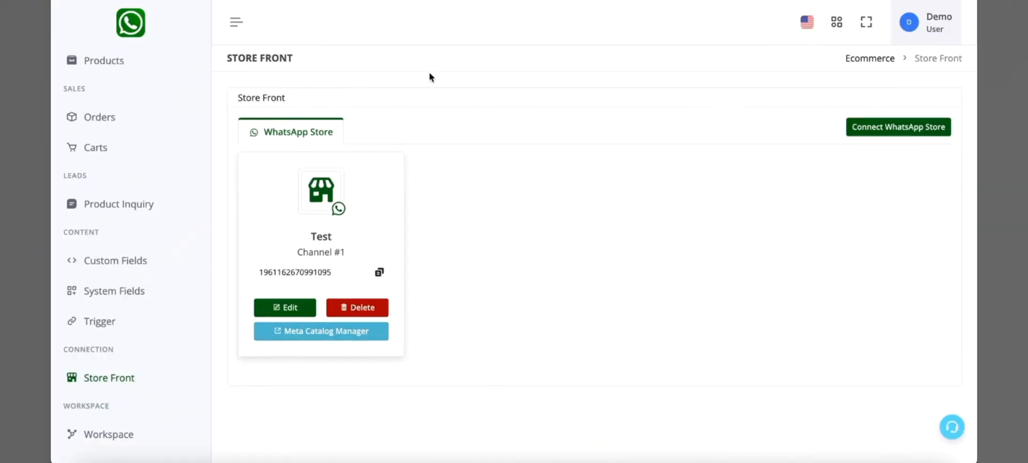
- Switch to the WhatsApp store dashboard, open Products and select the Test store
{"action": "left_click", "coordinate": [107, 61]}
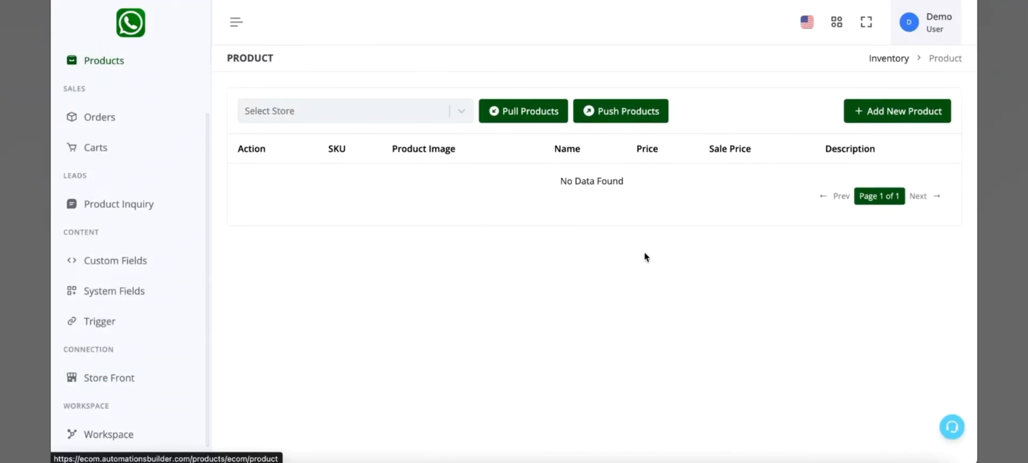
{"action": "left_click", "coordinate": [404, 103]}
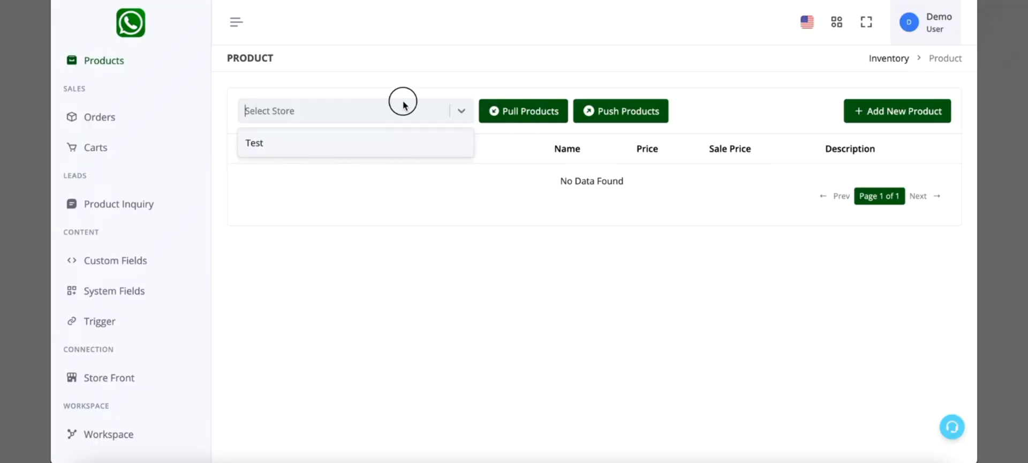
{"action": "left_click", "coordinate": [397, 149]}
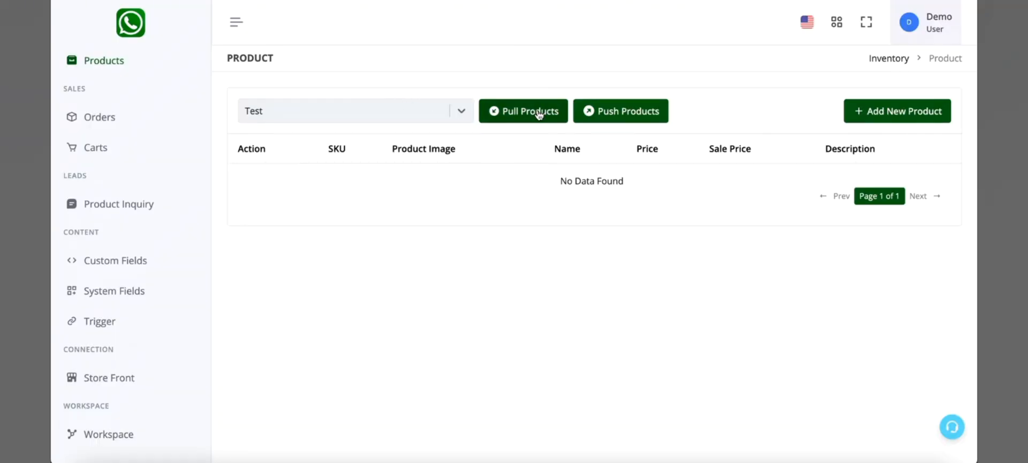